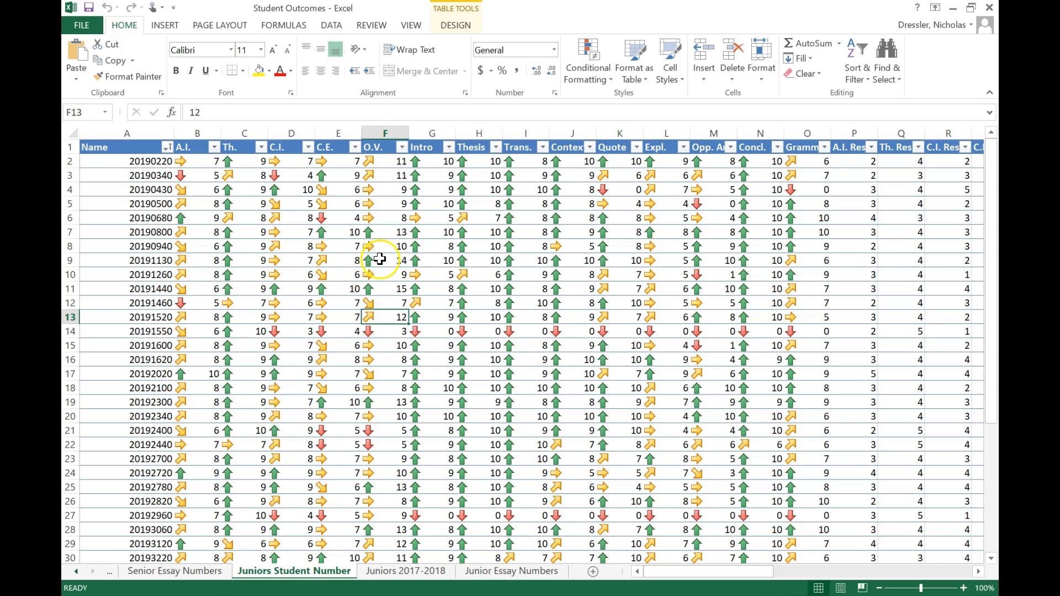
{"action": "scroll", "coordinate": [338, 308], "scroll_direction": "down", "scroll_amount": 1}
{"action": "scroll", "coordinate": [339, 307], "scroll_direction": "up", "scroll_amount": 1}
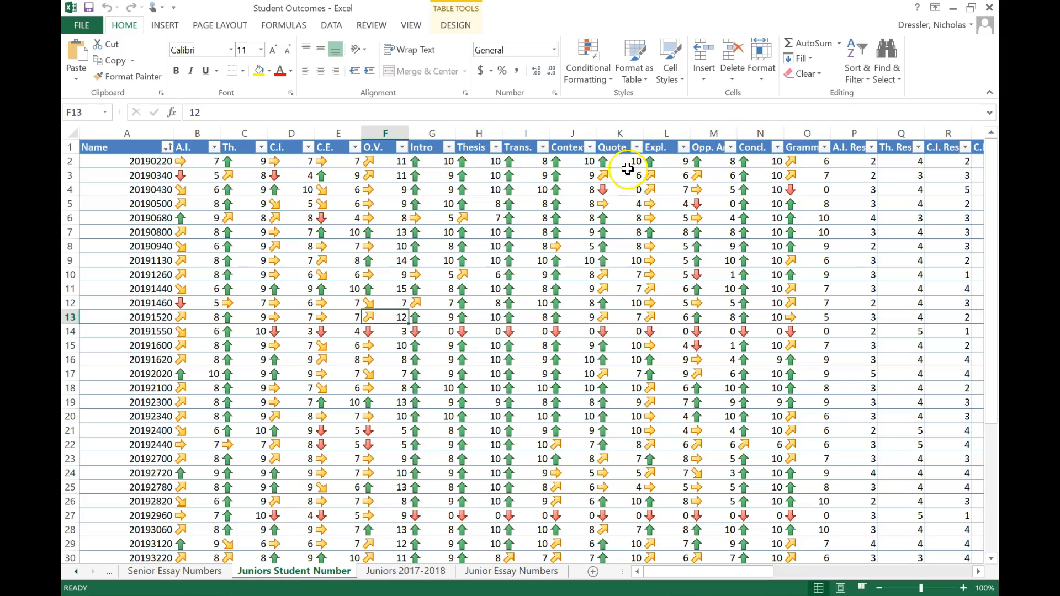
{"action": "left_click", "coordinate": [978, 573]}
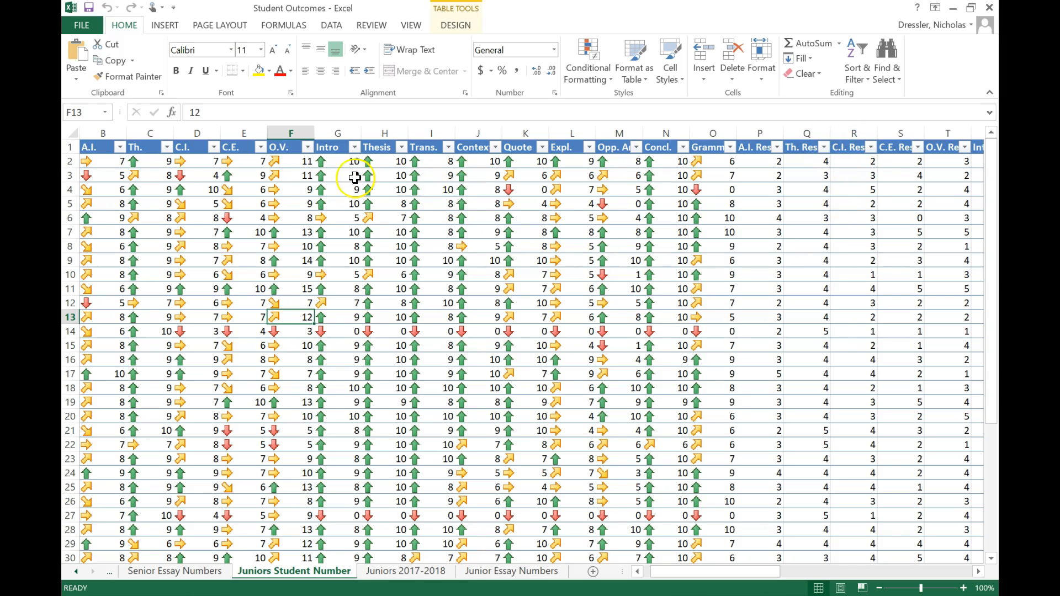
{"action": "left_click", "coordinate": [641, 574]}
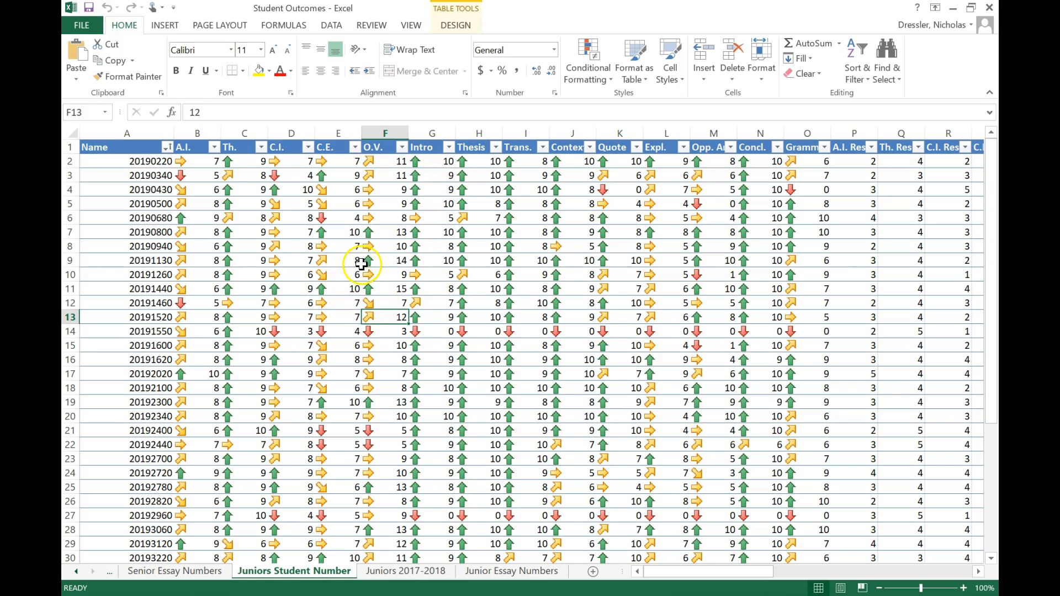
Examine the green-arrow scores across the A.I. to Opp. Arg. columns in the first rows of the Juniors Student Number sheet.
{"action": "left_click", "coordinate": [379, 265]}
{"action": "left_click", "coordinate": [426, 264]}
{"action": "left_click", "coordinate": [427, 249]}
{"action": "left_click", "coordinate": [427, 233]}
{"action": "left_click", "coordinate": [392, 235]}
{"action": "left_click", "coordinate": [338, 237]}
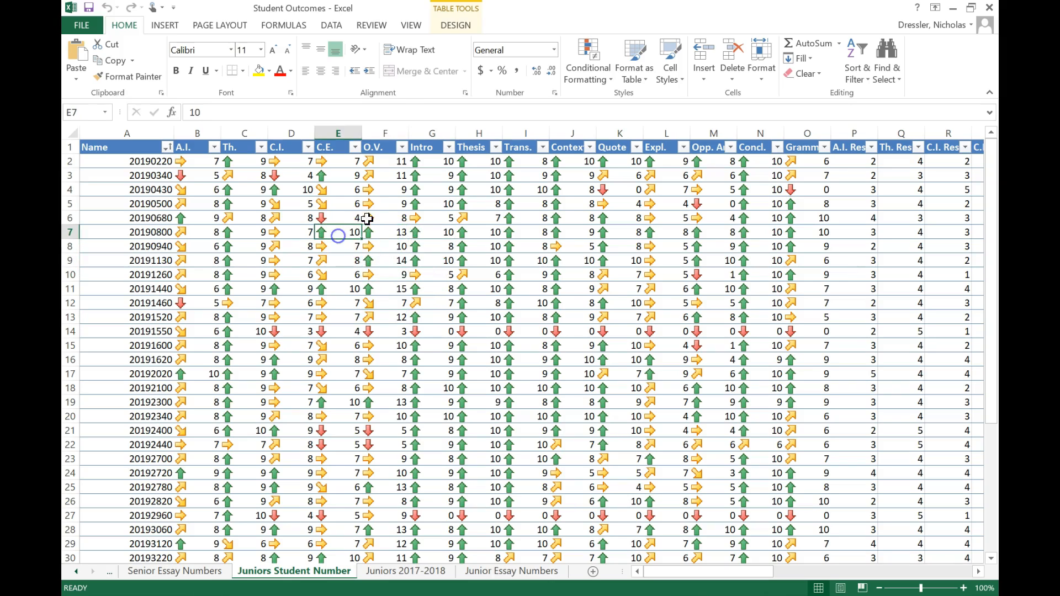
{"action": "left_click", "coordinate": [420, 204]}
{"action": "left_click", "coordinate": [421, 190]}
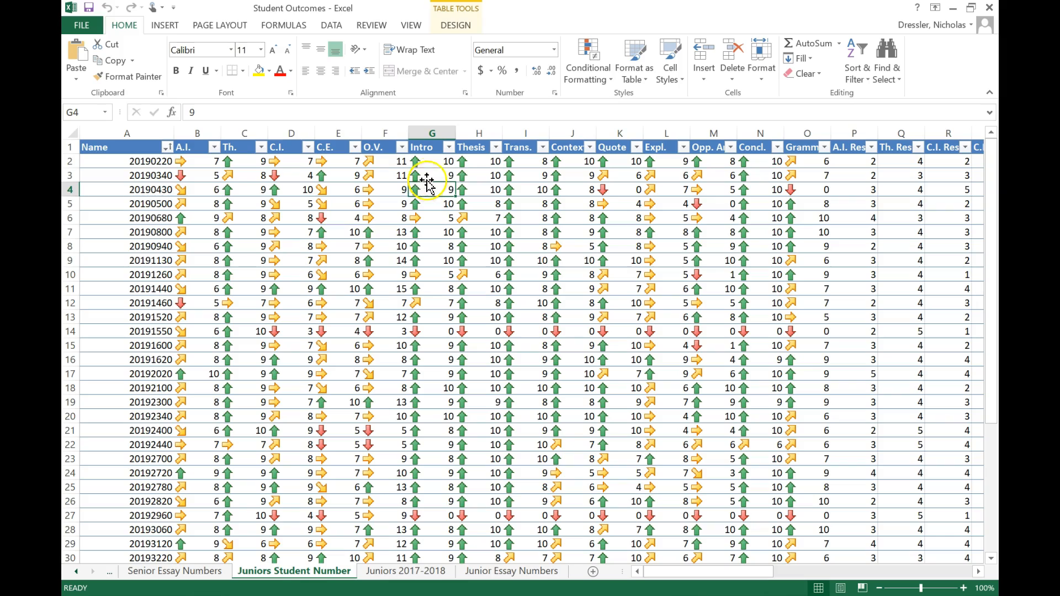
{"action": "left_click", "coordinate": [427, 176]}
{"action": "left_click", "coordinate": [422, 160]}
{"action": "left_click", "coordinate": [333, 176]}
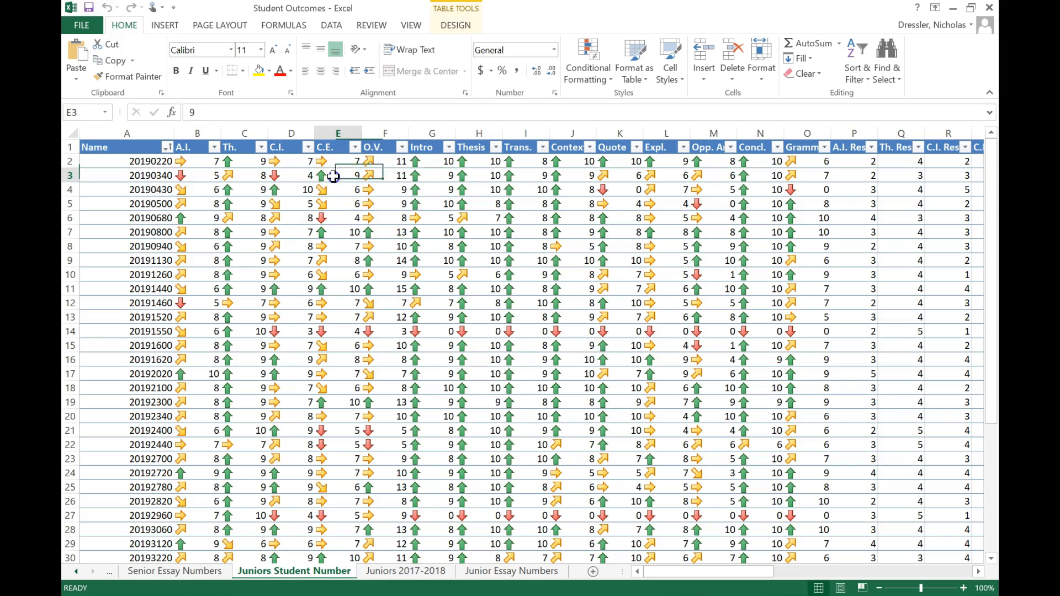
{"action": "left_click", "coordinate": [290, 191]}
{"action": "left_click", "coordinate": [249, 188]}
{"action": "left_click", "coordinate": [247, 208]}
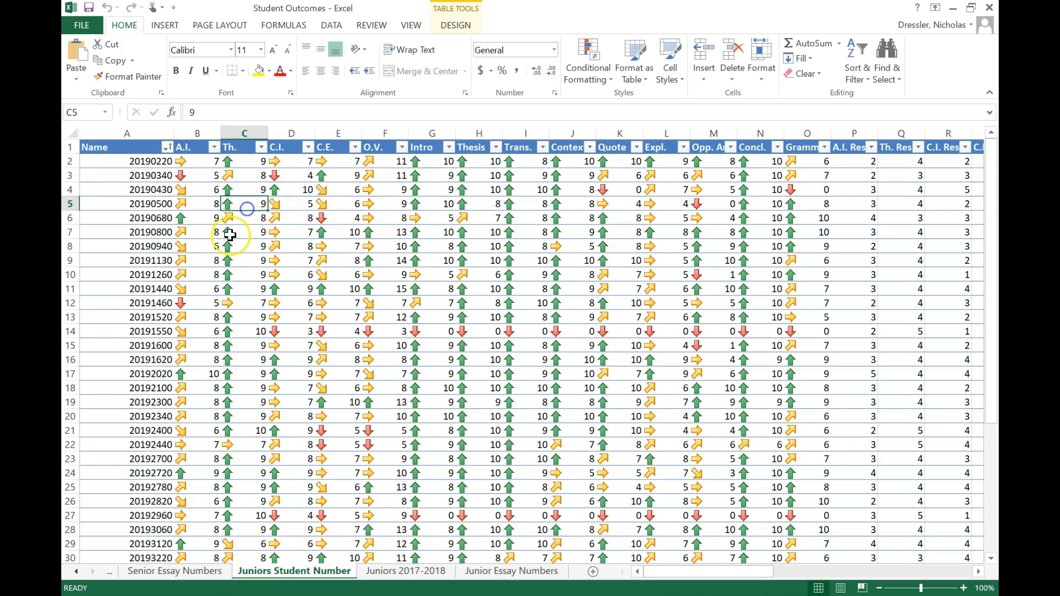
{"action": "left_click", "coordinate": [208, 217]}
{"action": "left_click", "coordinate": [236, 232]}
{"action": "left_click", "coordinate": [323, 234]}
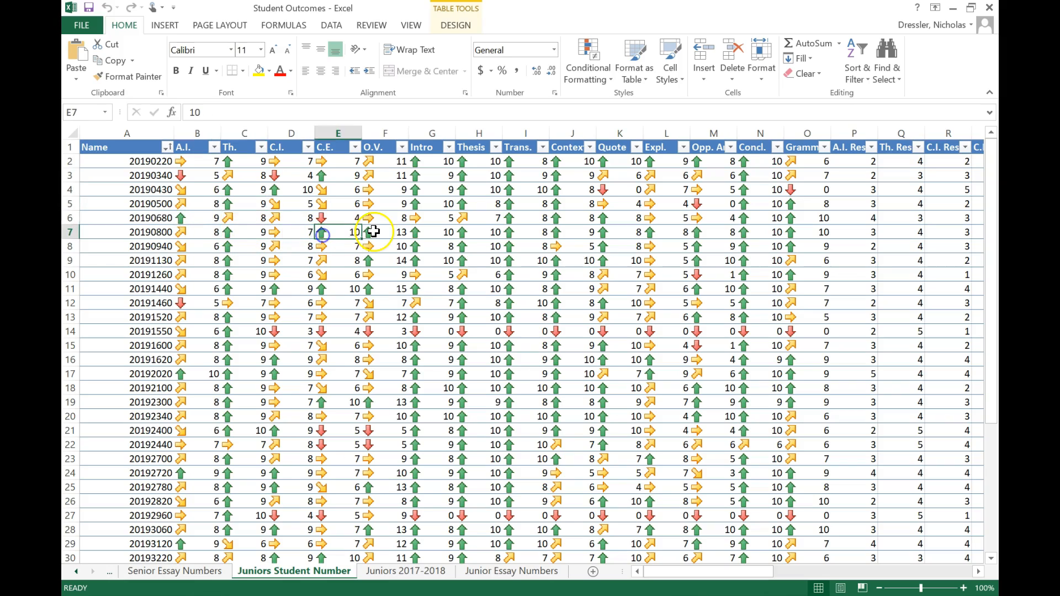
{"action": "left_click", "coordinate": [374, 232]}
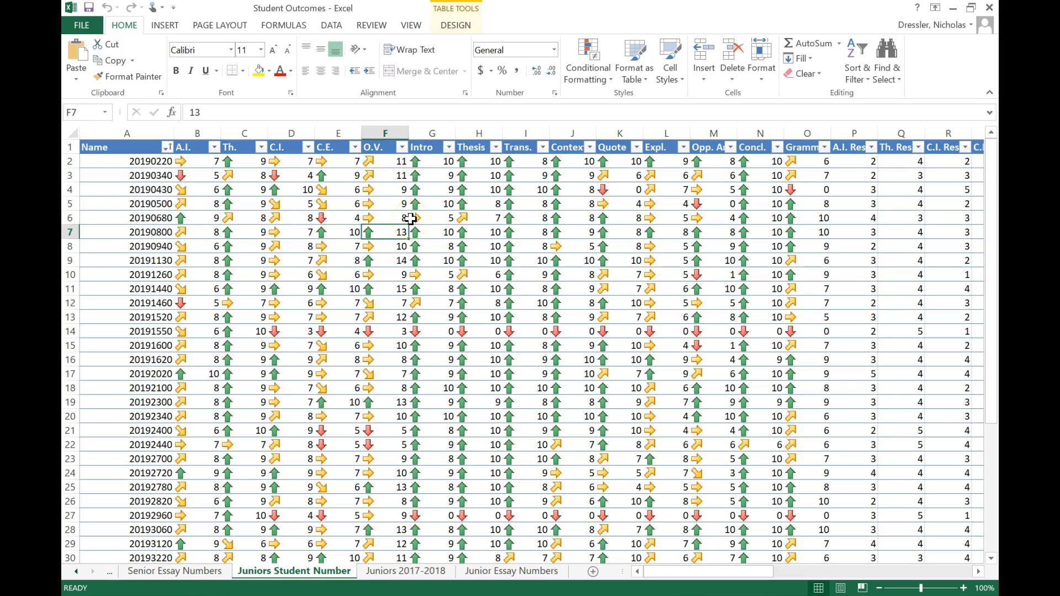
{"action": "left_click", "coordinate": [424, 233]}
{"action": "left_click", "coordinate": [466, 233]}
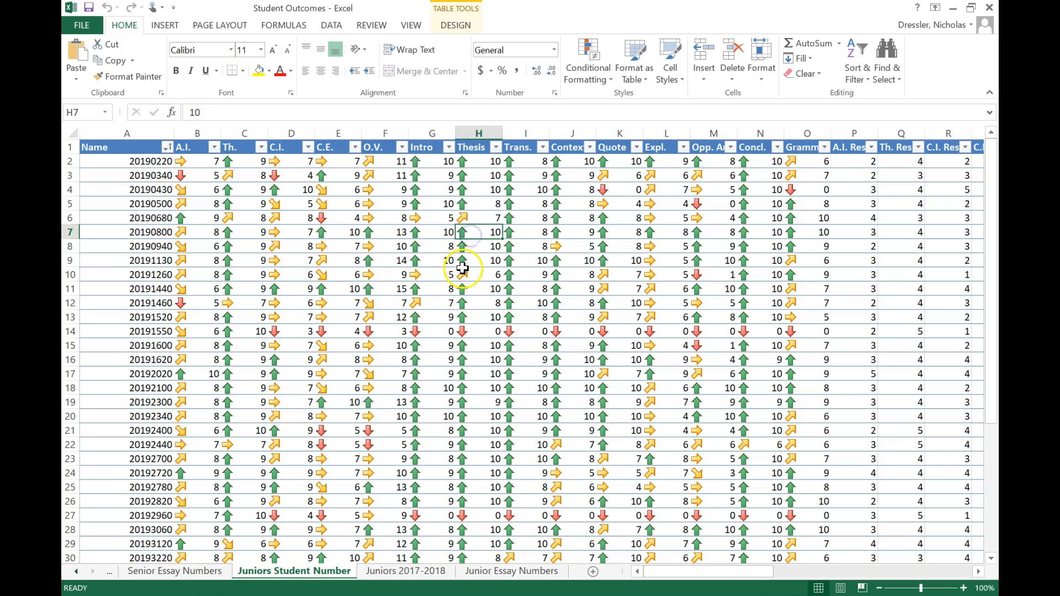
{"action": "left_click", "coordinate": [463, 261]}
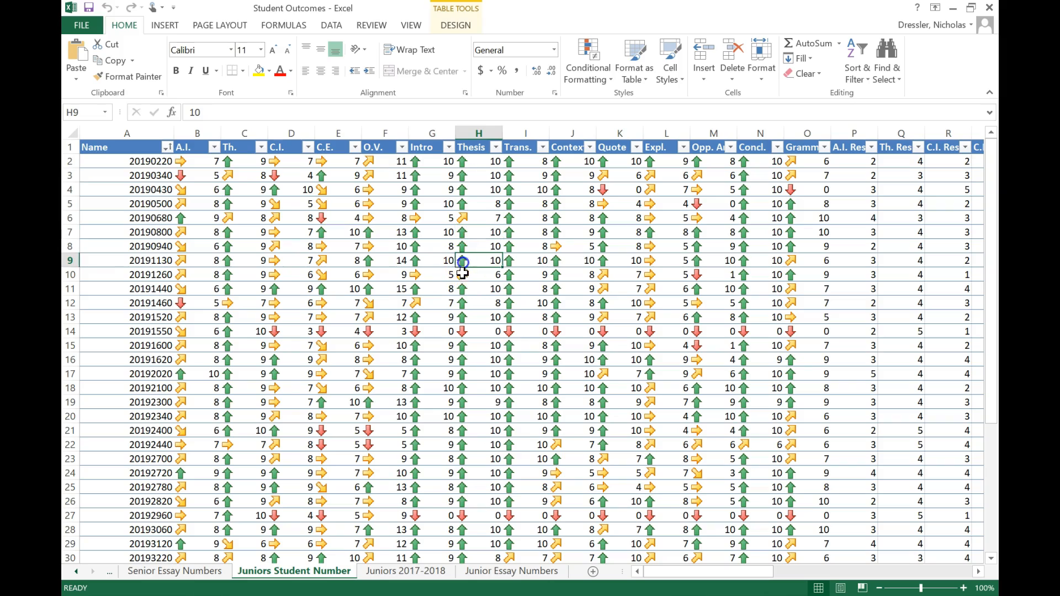
{"action": "left_click", "coordinate": [467, 170]}
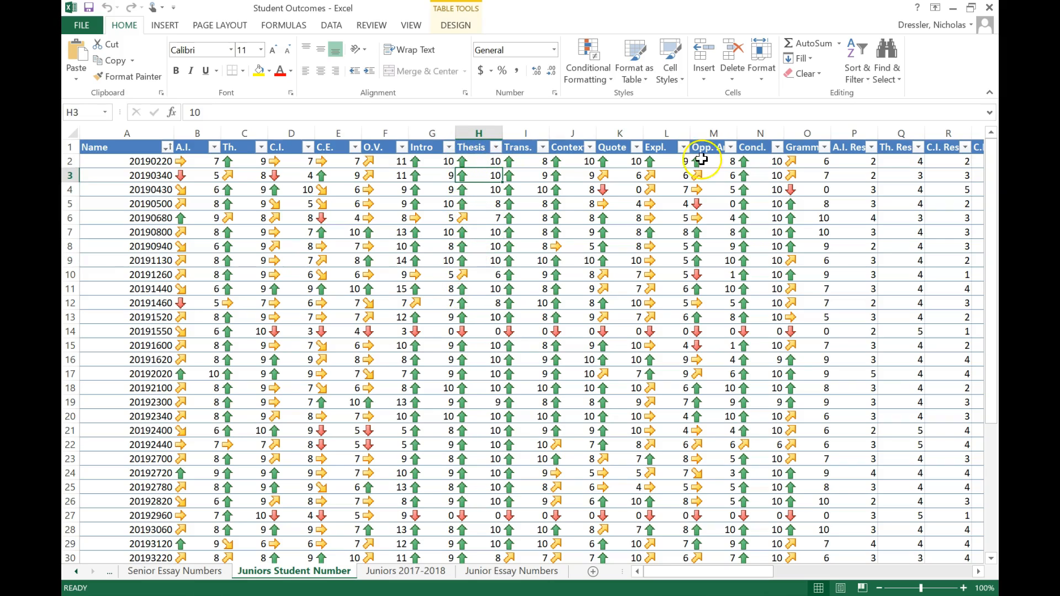
{"action": "left_click", "coordinate": [713, 236]}
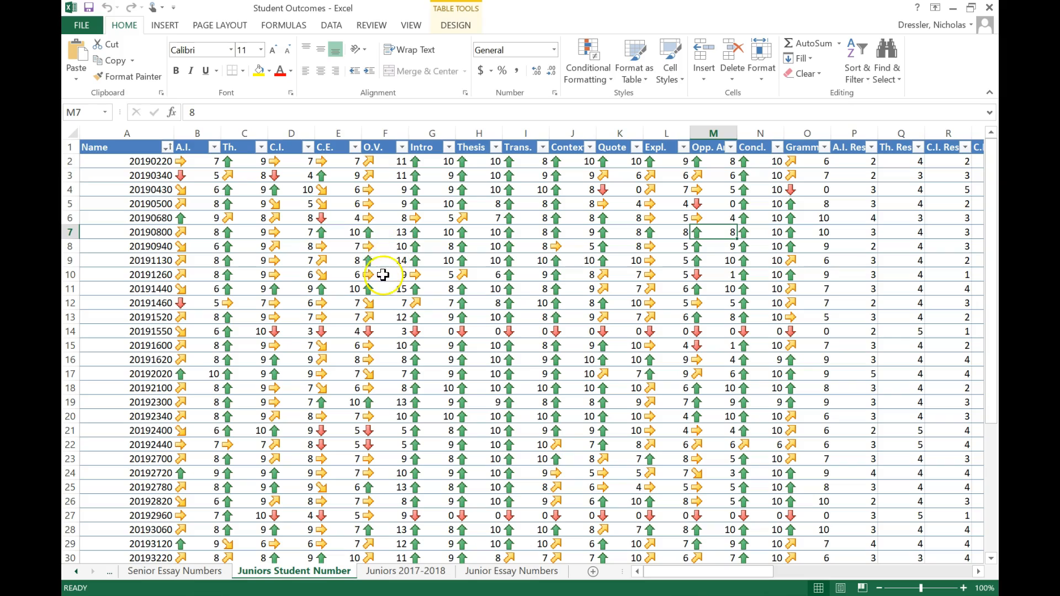
{"action": "left_click", "coordinate": [238, 260]}
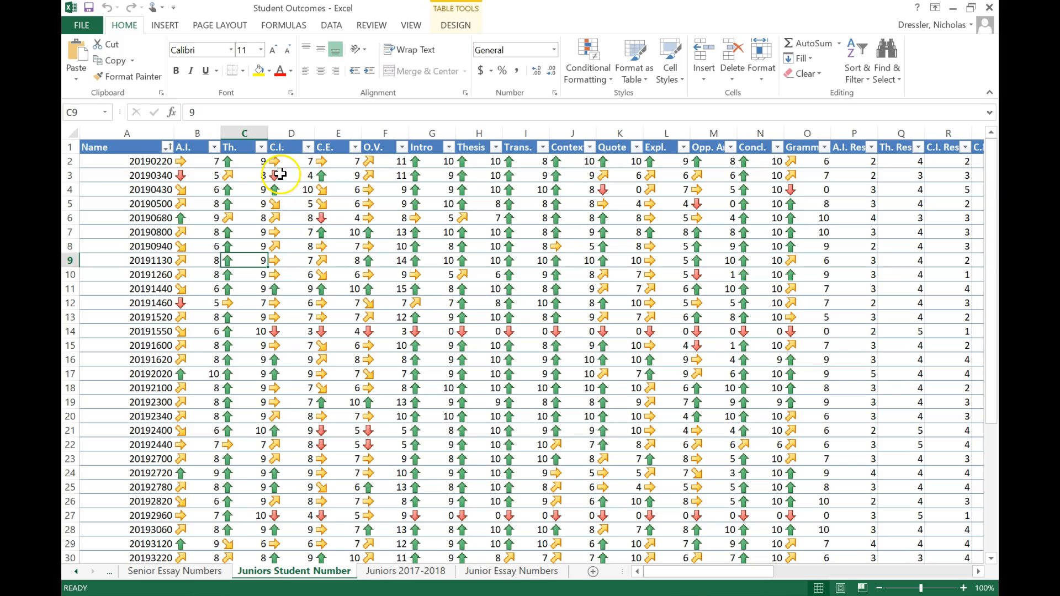
Examine the red-arrow scores in the A.I., C.I., C.E., Quote, Opp. Arg. and Grammar columns, including the formulas behind them.
{"action": "left_click", "coordinate": [215, 175]}
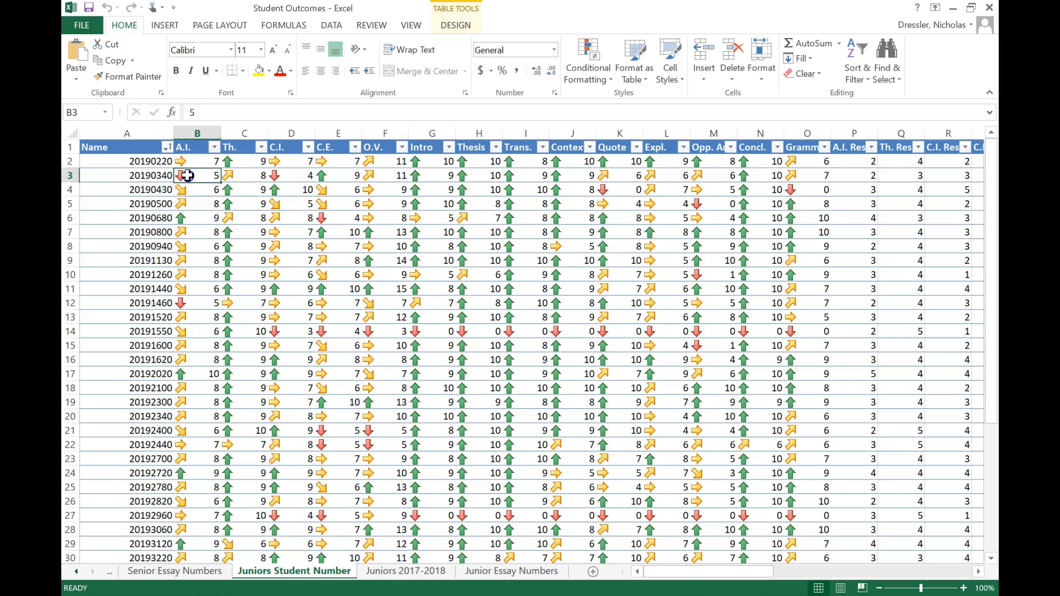
{"action": "left_click", "coordinate": [276, 175]}
{"action": "left_click", "coordinate": [333, 217]}
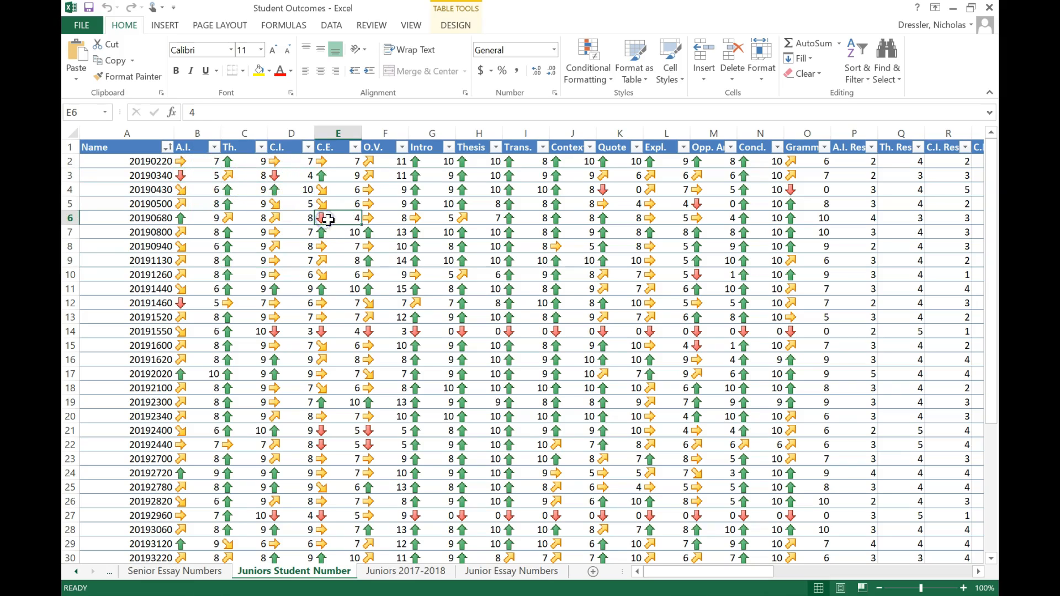
{"action": "left_click", "coordinate": [607, 190]}
{"action": "left_click", "coordinate": [713, 205]}
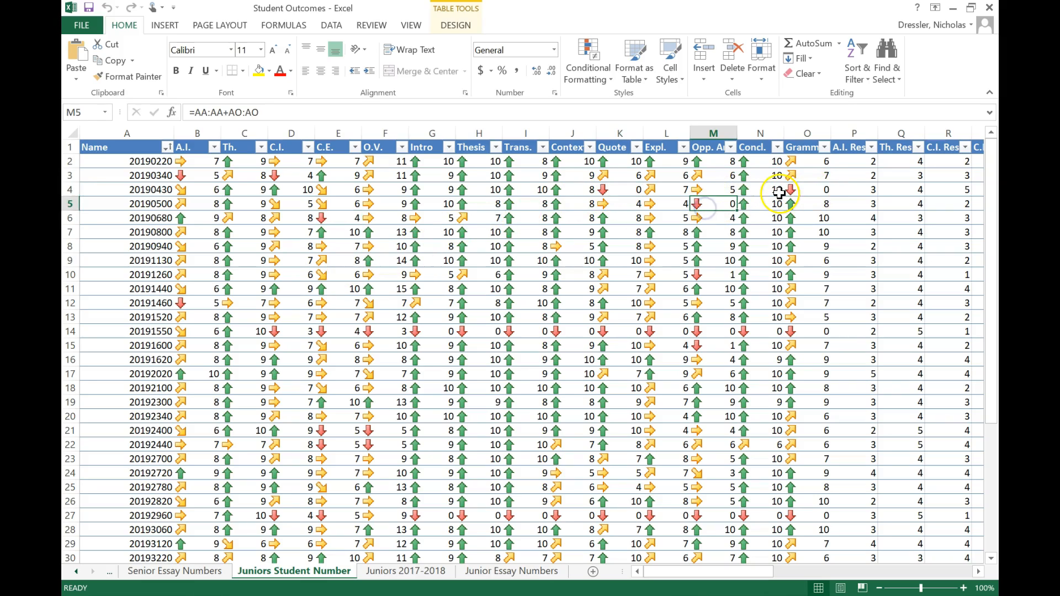
{"action": "left_click", "coordinate": [807, 194]}
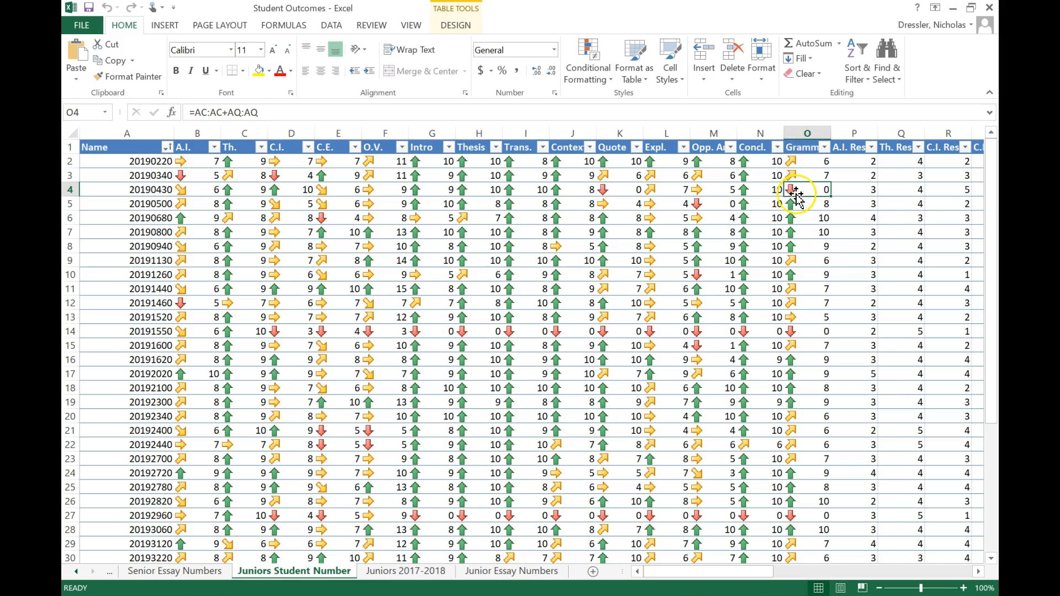
{"action": "left_click", "coordinate": [609, 193]}
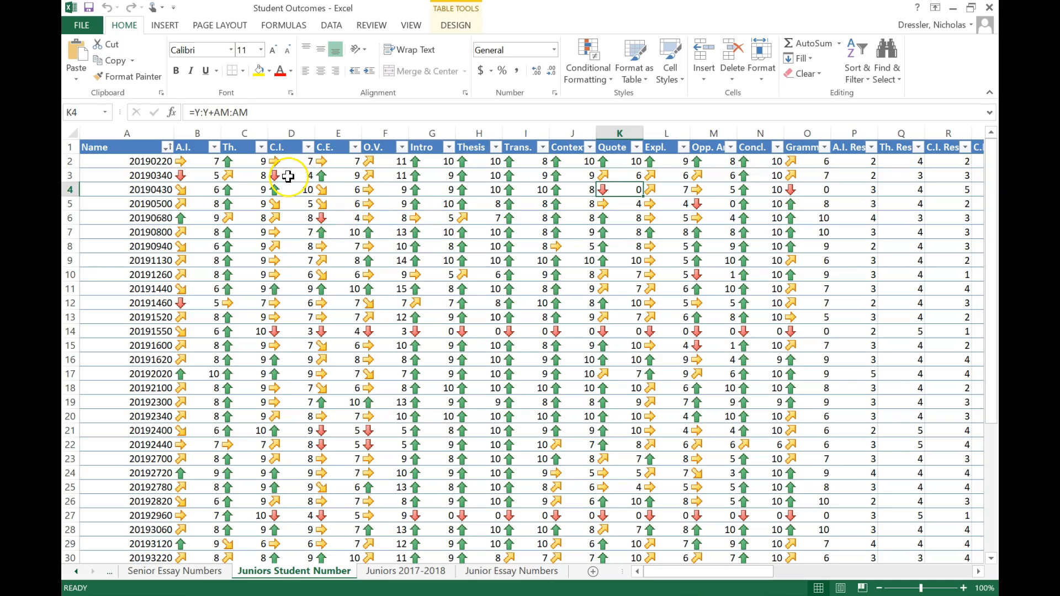
{"action": "left_click", "coordinate": [201, 178]}
{"action": "left_click", "coordinate": [290, 176]}
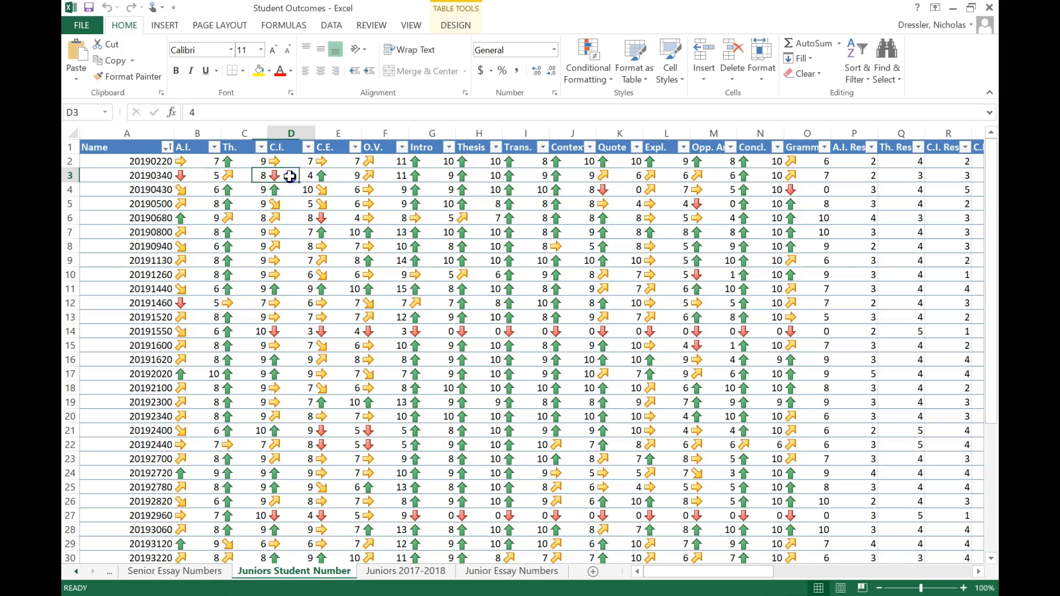
{"action": "left_click", "coordinate": [348, 220]}
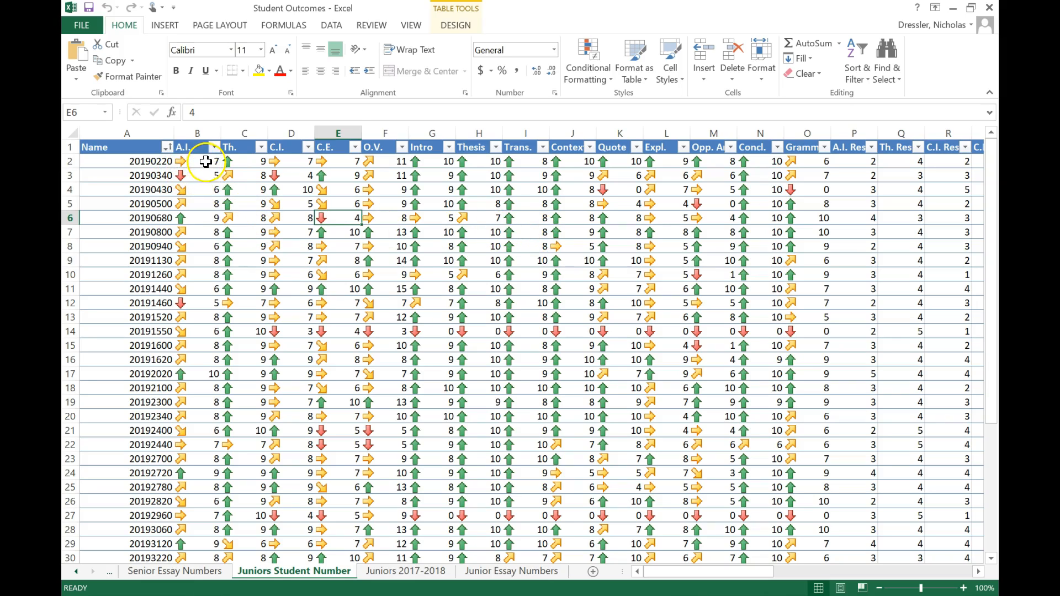
Review the row 2 student's green-arrow scores in the Th., Intro, Thesis, Trans. and Context columns.
{"action": "left_click", "coordinate": [235, 161]}
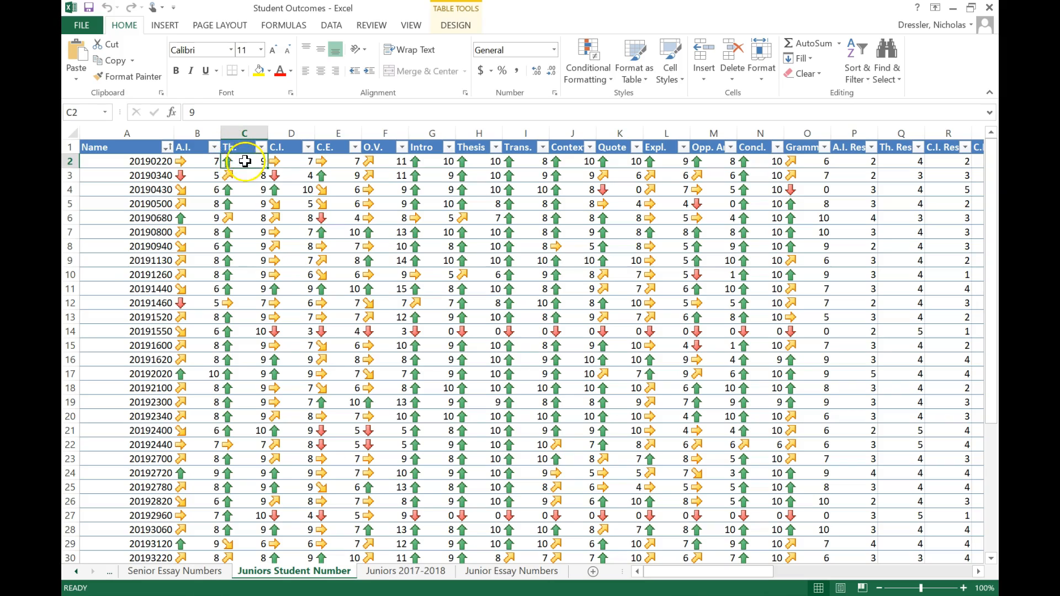
{"action": "left_click", "coordinate": [432, 161]}
{"action": "left_click", "coordinate": [477, 161]}
{"action": "left_click", "coordinate": [522, 161]}
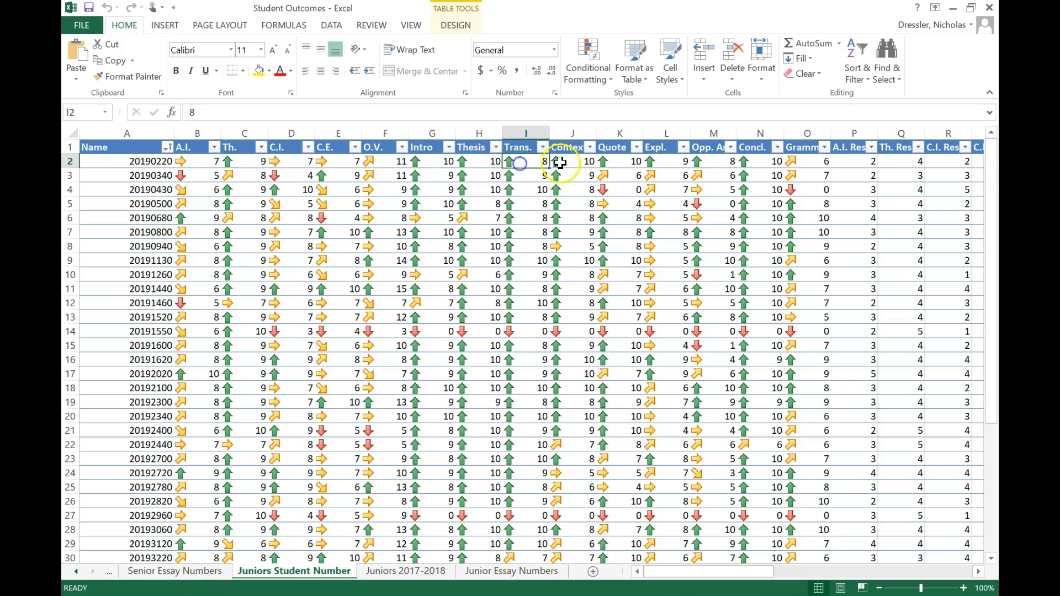
{"action": "left_click", "coordinate": [569, 161]}
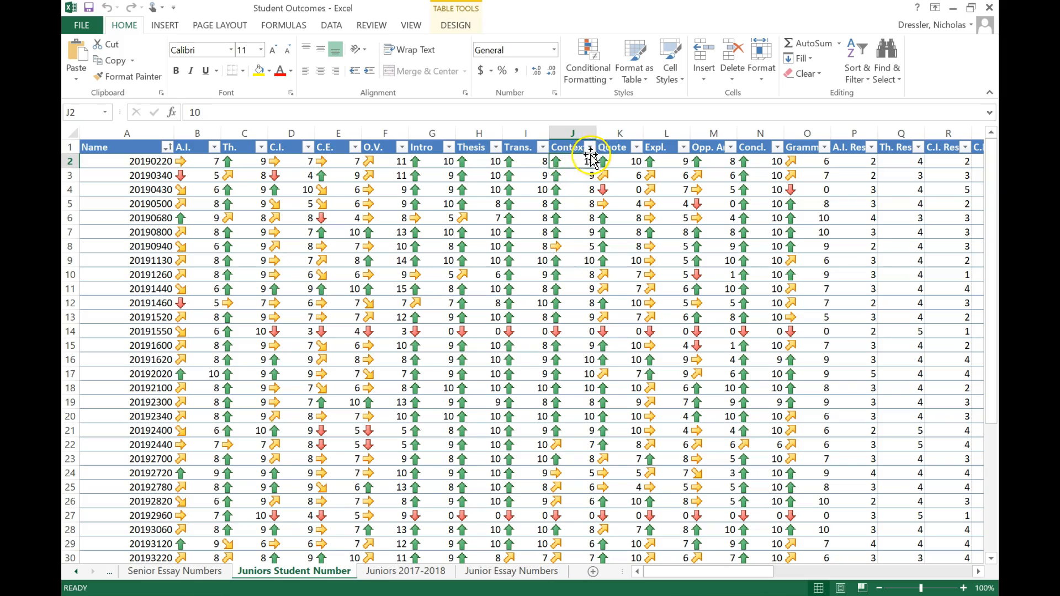
{"action": "left_click", "coordinate": [240, 160]}
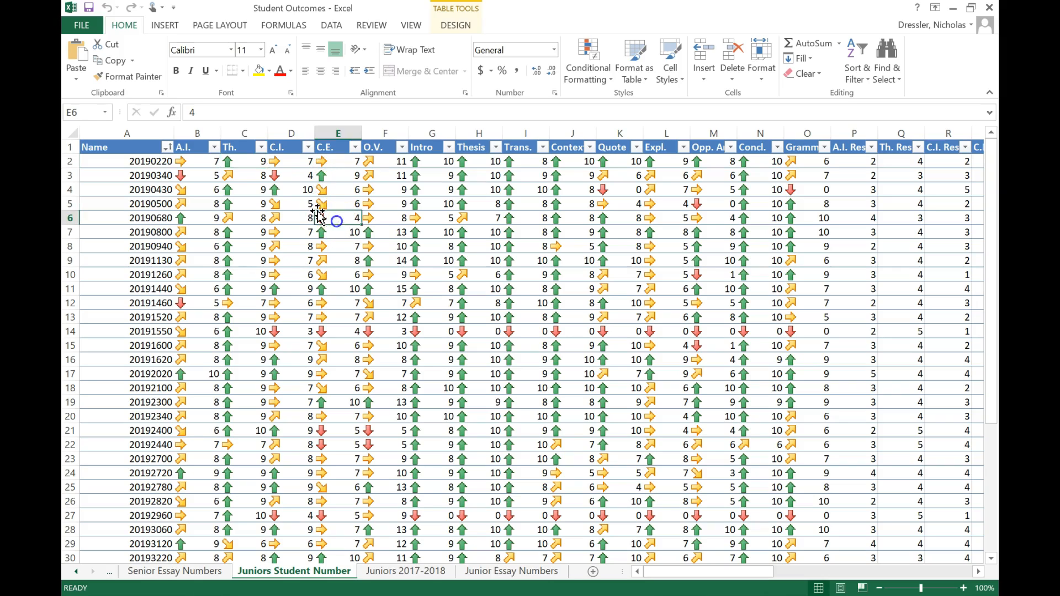
Recheck the red-arrow scores in the Quote, Opp. Arg., Grammar, C.I. and A.I. columns across several students' rows.
{"action": "left_click", "coordinate": [613, 192]}
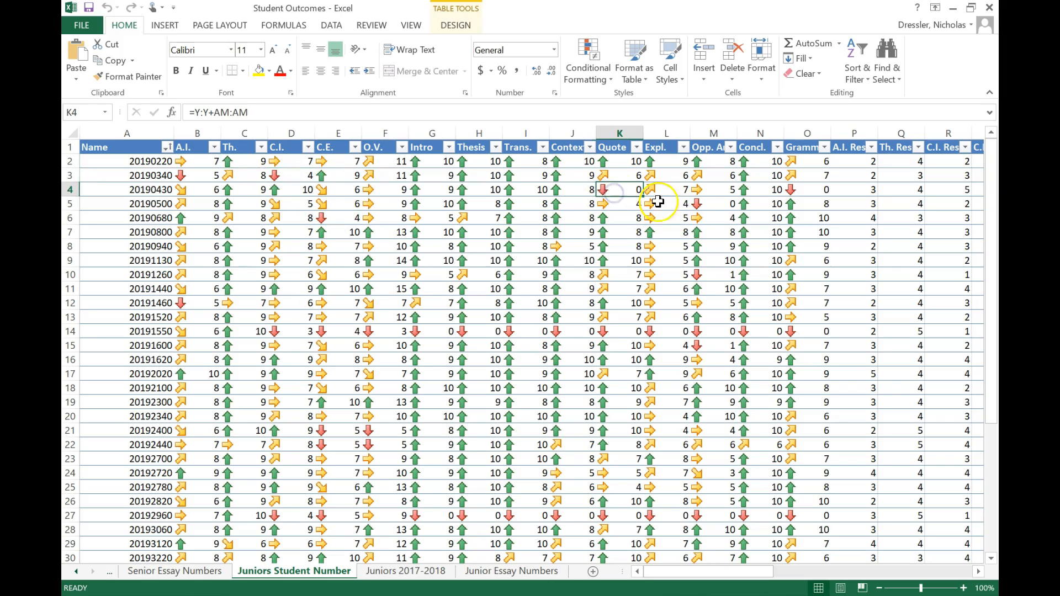
{"action": "left_click", "coordinate": [703, 207]}
{"action": "left_click", "coordinate": [701, 274]}
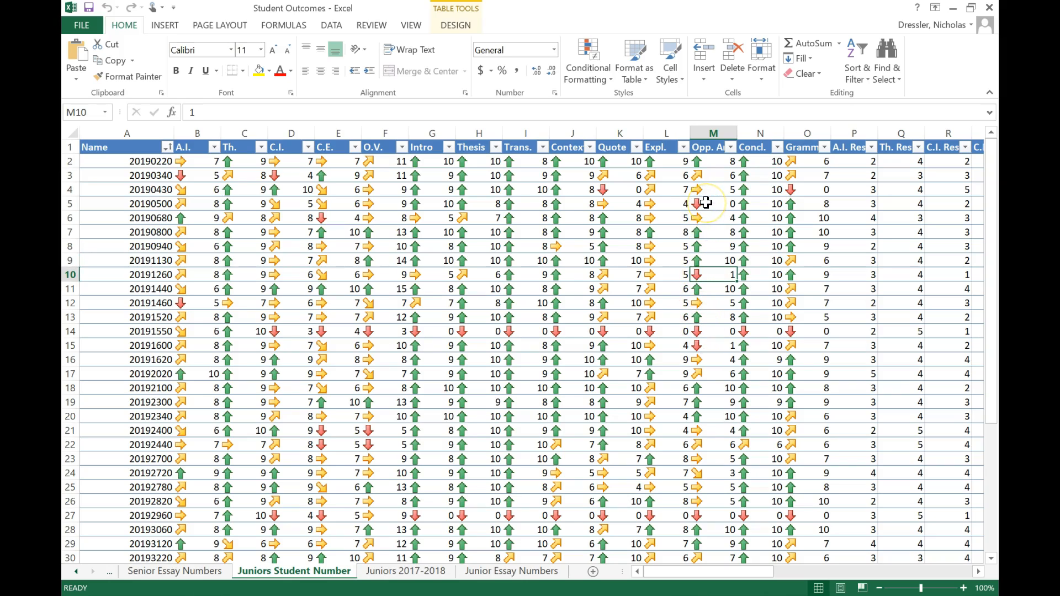
{"action": "left_click", "coordinate": [707, 204]}
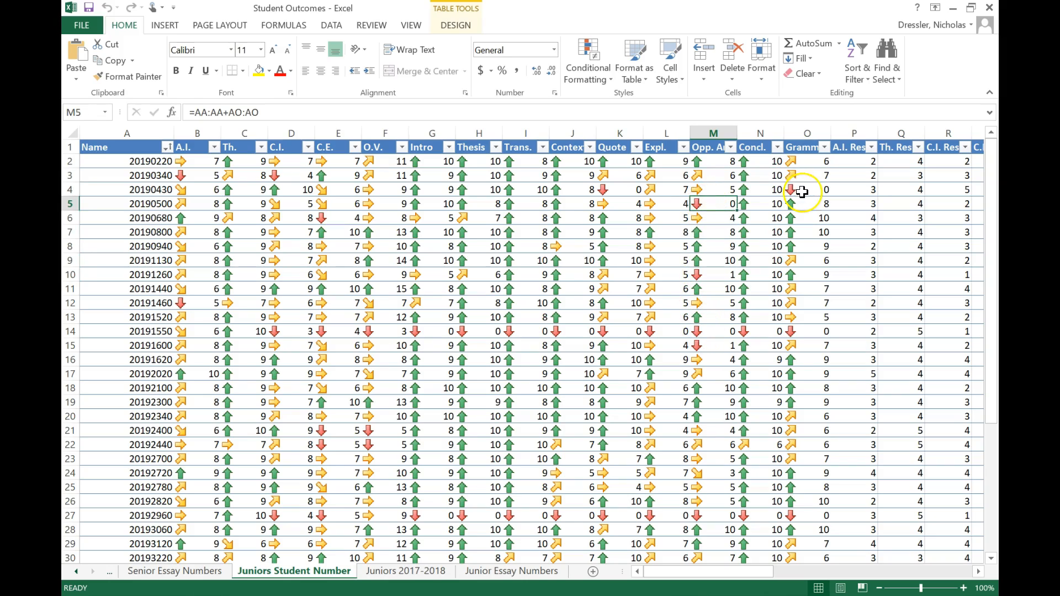
{"action": "left_click", "coordinate": [805, 192]}
{"action": "left_click", "coordinate": [802, 333]}
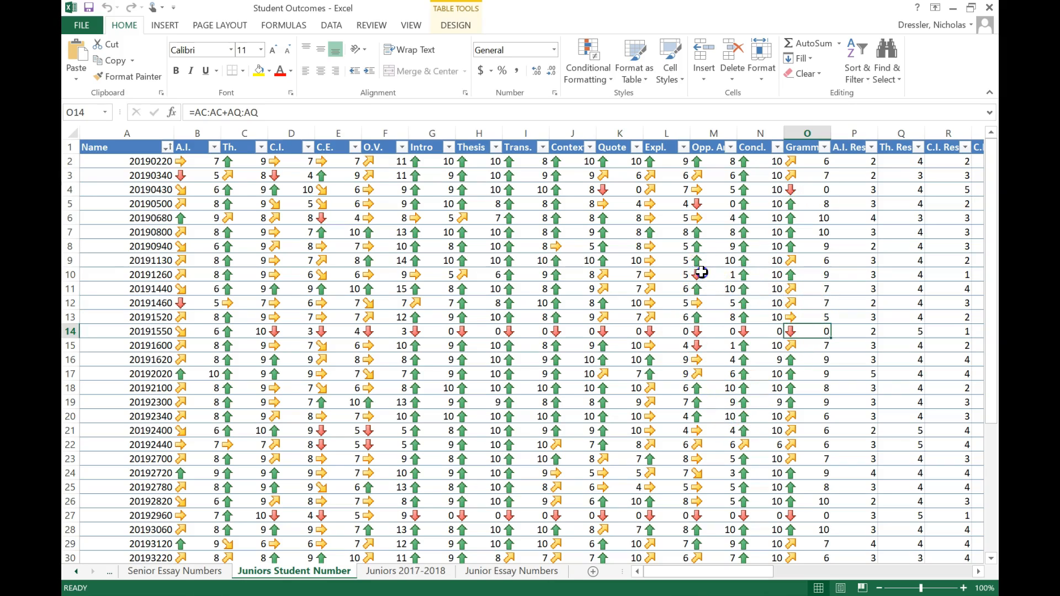
{"action": "left_click", "coordinate": [700, 202]}
{"action": "left_click", "coordinate": [621, 190]}
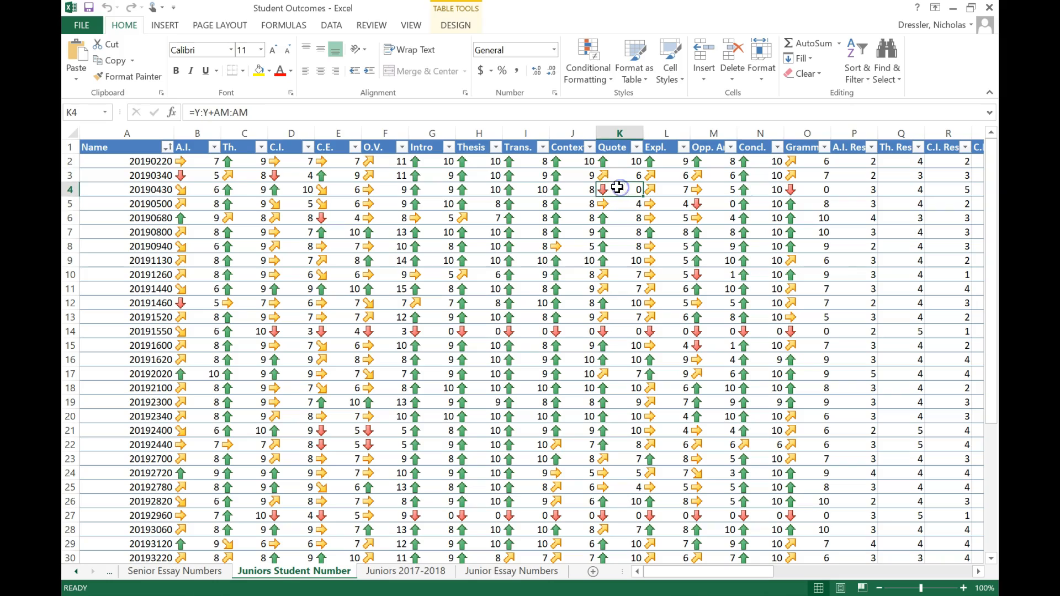
{"action": "left_click", "coordinate": [283, 176]}
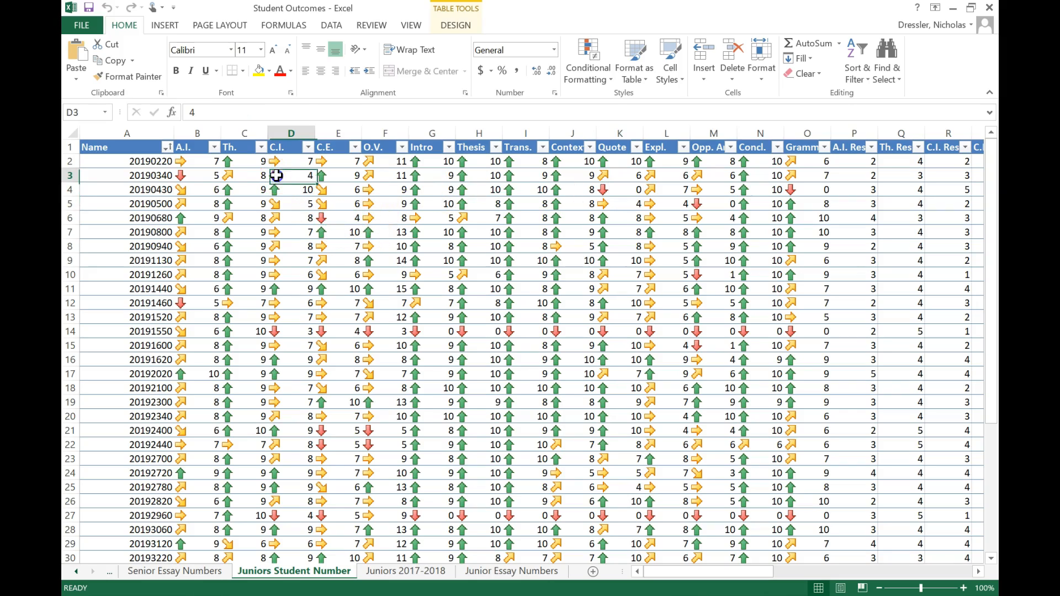
{"action": "left_click", "coordinate": [200, 178]}
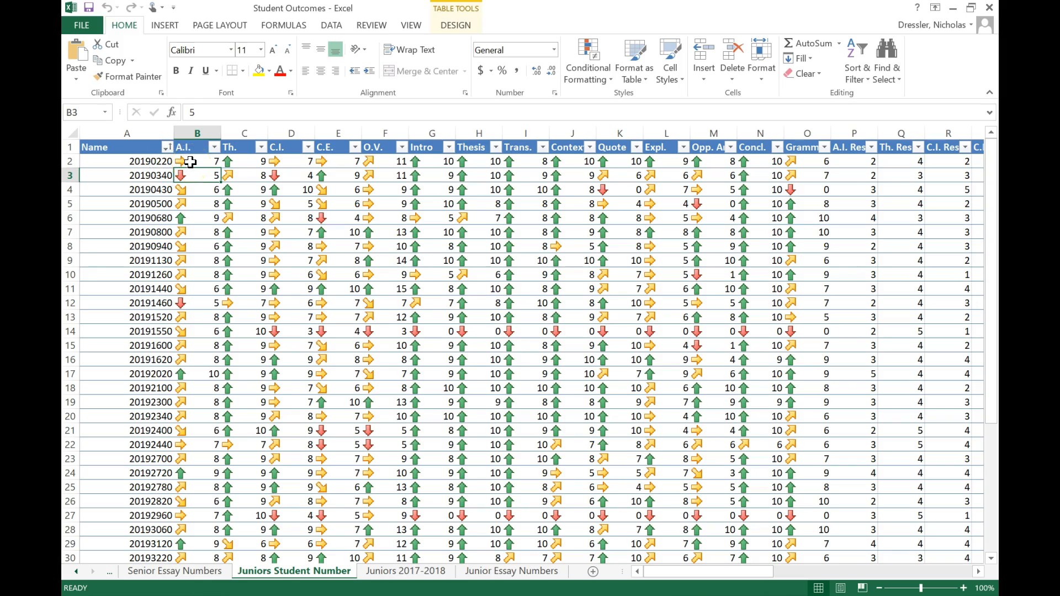
Compare the row 2 student's scores in the Th., C.E. and O.V. columns.
{"action": "left_click", "coordinate": [236, 162]}
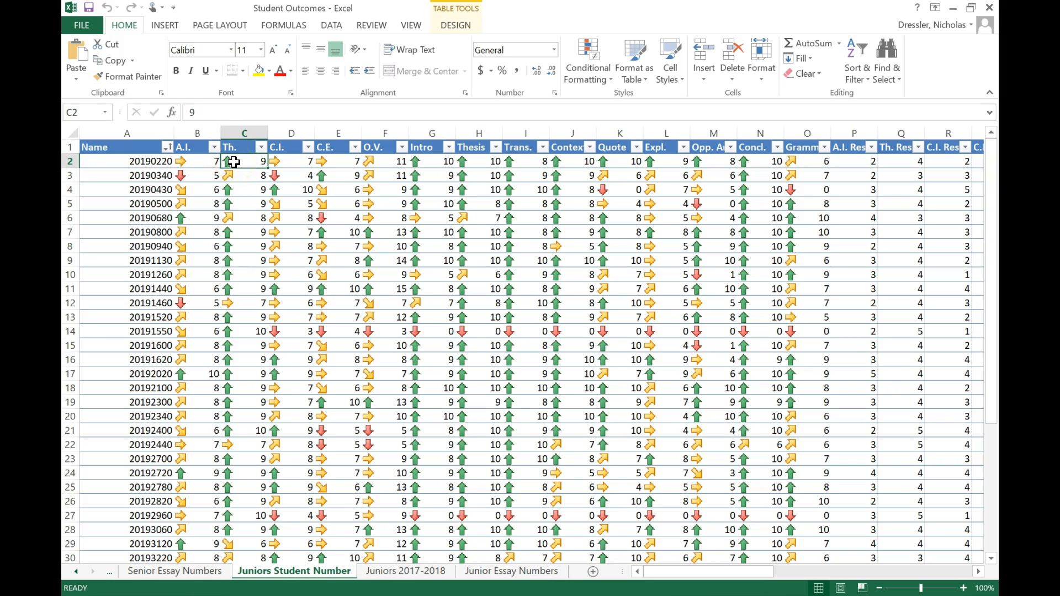
{"action": "left_click", "coordinate": [332, 162]}
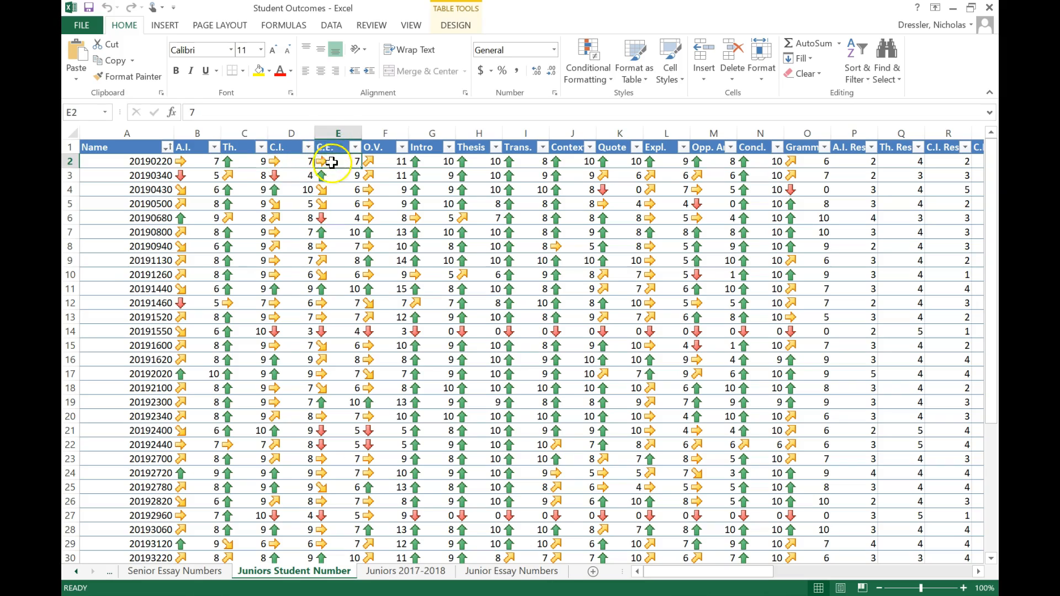
{"action": "left_click", "coordinate": [376, 162]}
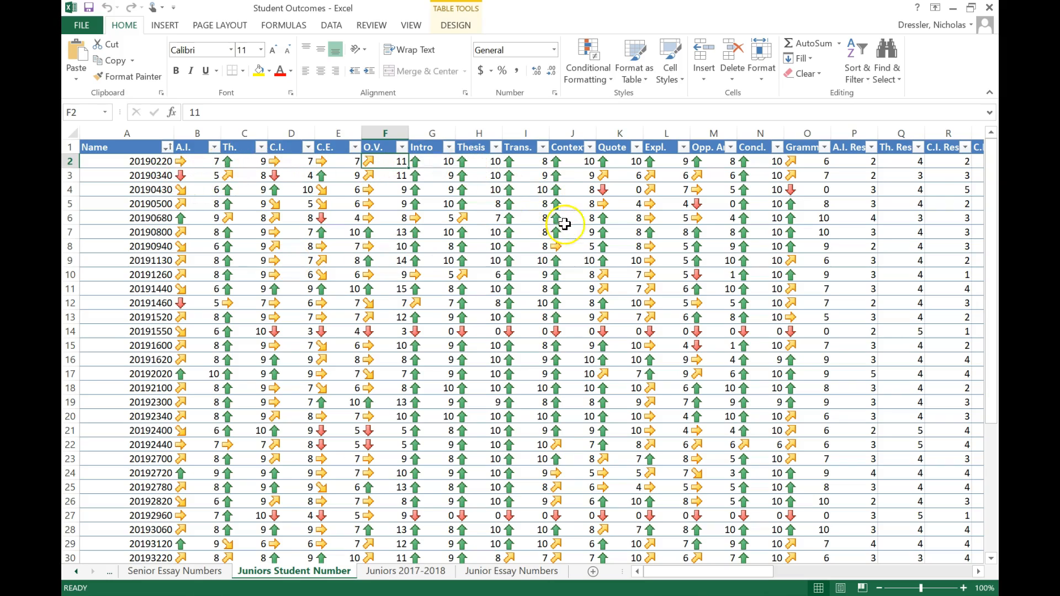
Check the row 4 student's red-arrow scores in the Quote and Grammar columns.
{"action": "left_click", "coordinate": [607, 189]}
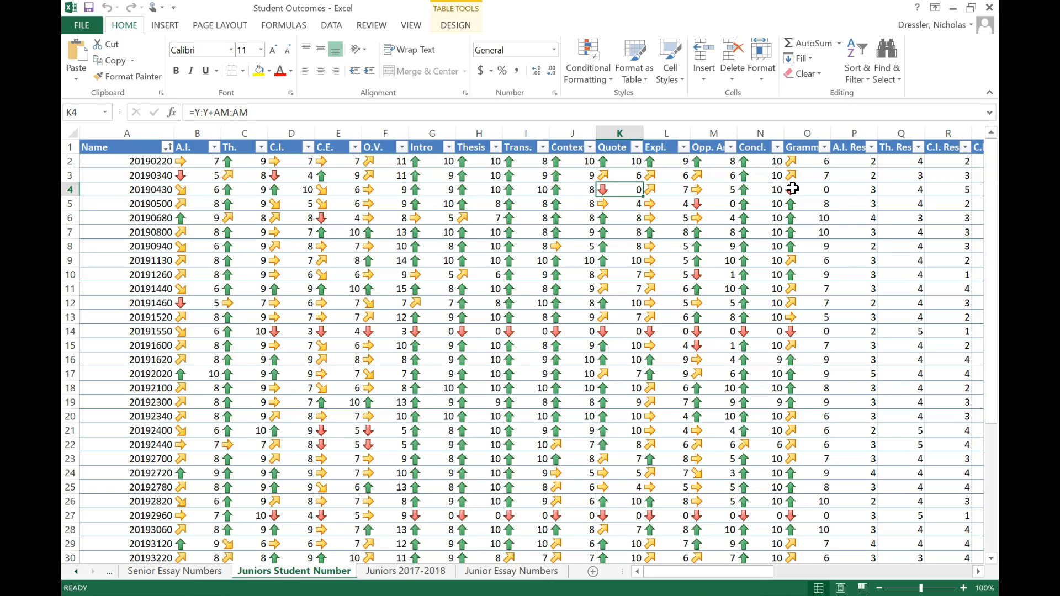
{"action": "left_click", "coordinate": [793, 189]}
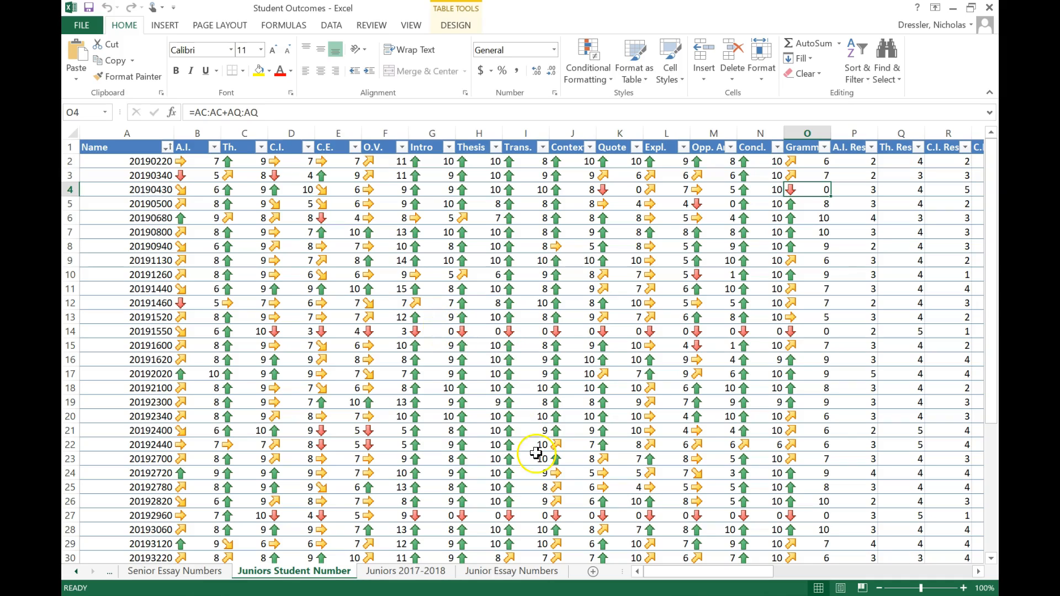
Add a new worksheet and format the blank range D5:I9 as a table in a light green style with a solid header.
{"action": "left_click", "coordinate": [593, 573]}
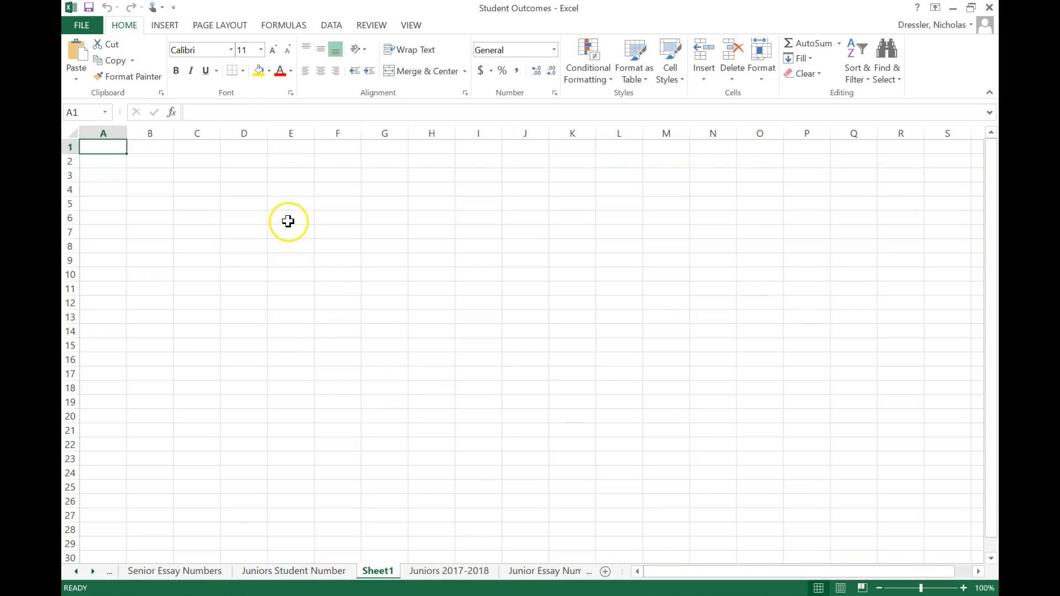
{"action": "left_click", "coordinate": [258, 205]}
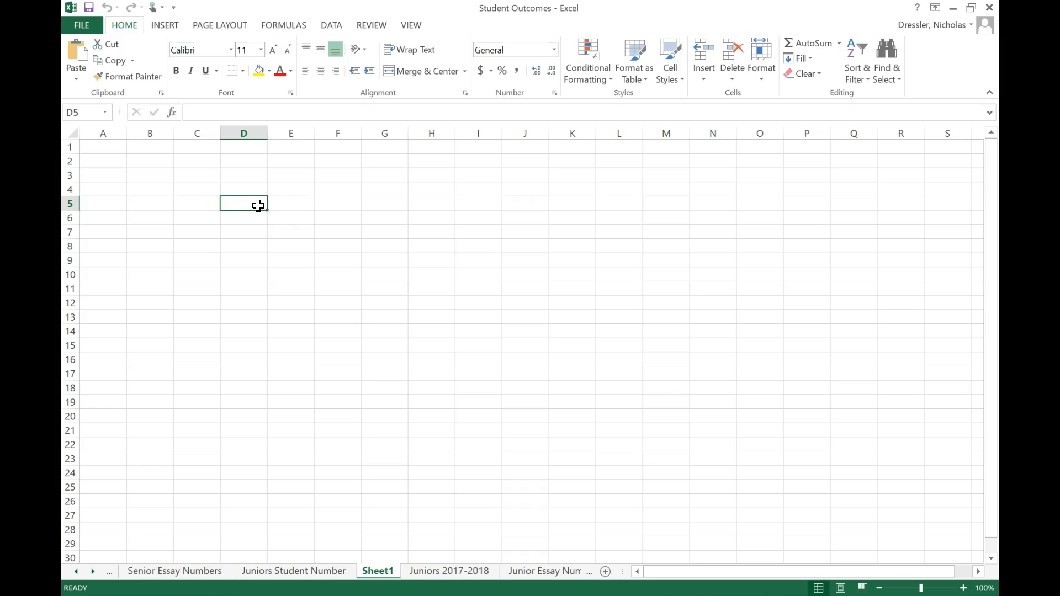
{"action": "left_click_drag", "start_coordinate": [258, 206], "coordinate": [478, 258]}
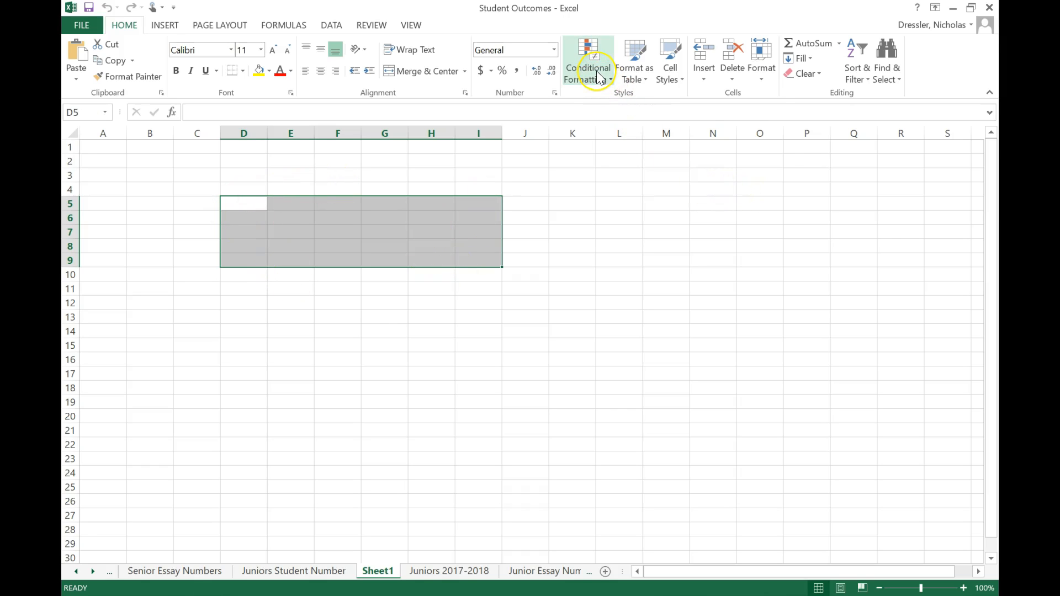
{"action": "left_click", "coordinate": [639, 75]}
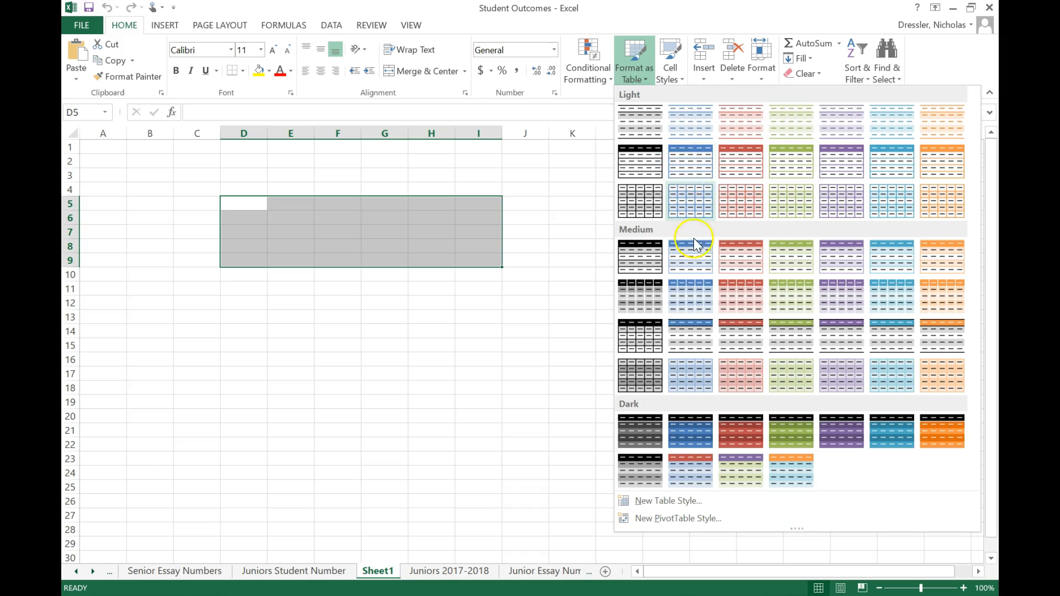
{"action": "left_click", "coordinate": [789, 163]}
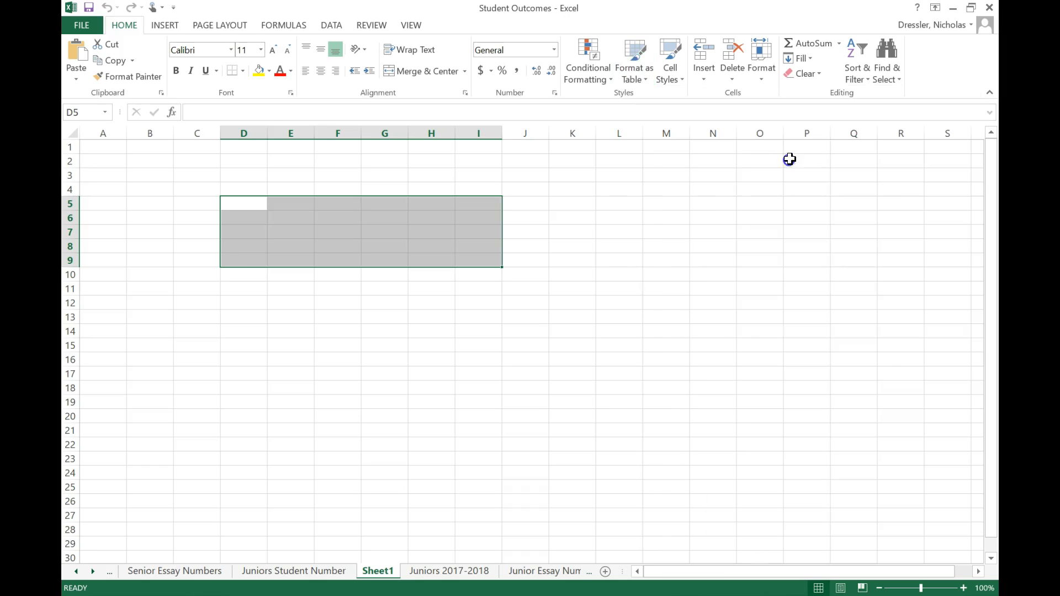
{"action": "left_click", "coordinate": [464, 397]}
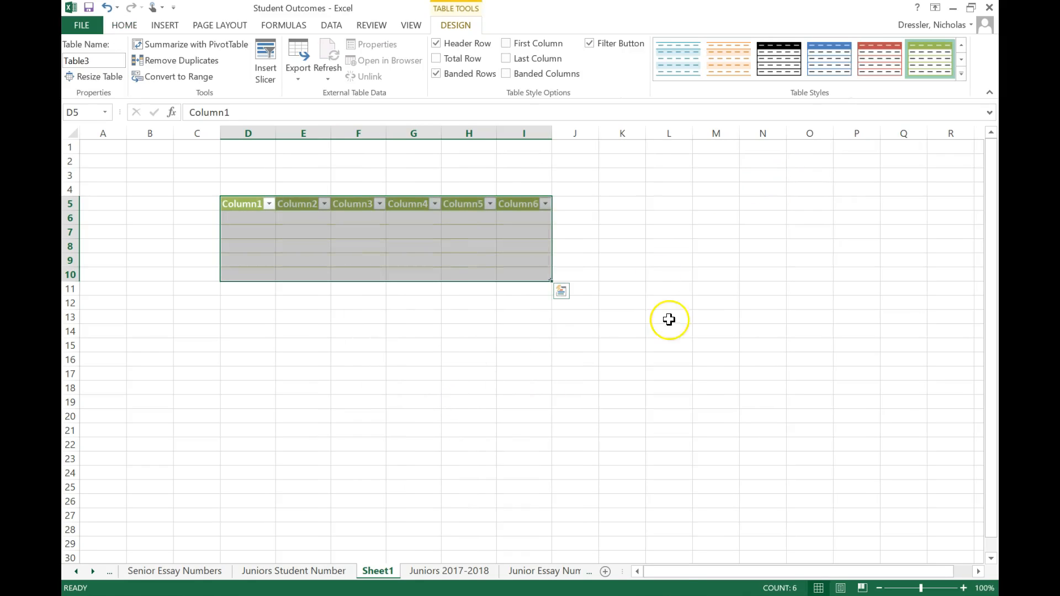
{"action": "left_click", "coordinate": [687, 317]}
Name the table's column headers Name, S1, S2, A1, A2 and A3.
{"action": "left_click", "coordinate": [242, 203]}
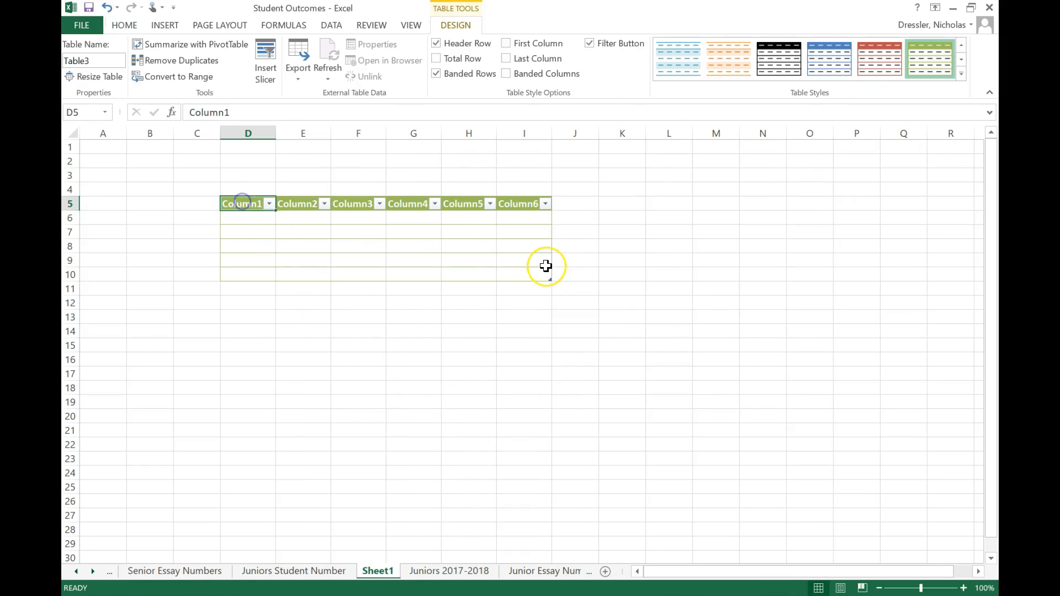
{"action": "type", "text": "Name"}
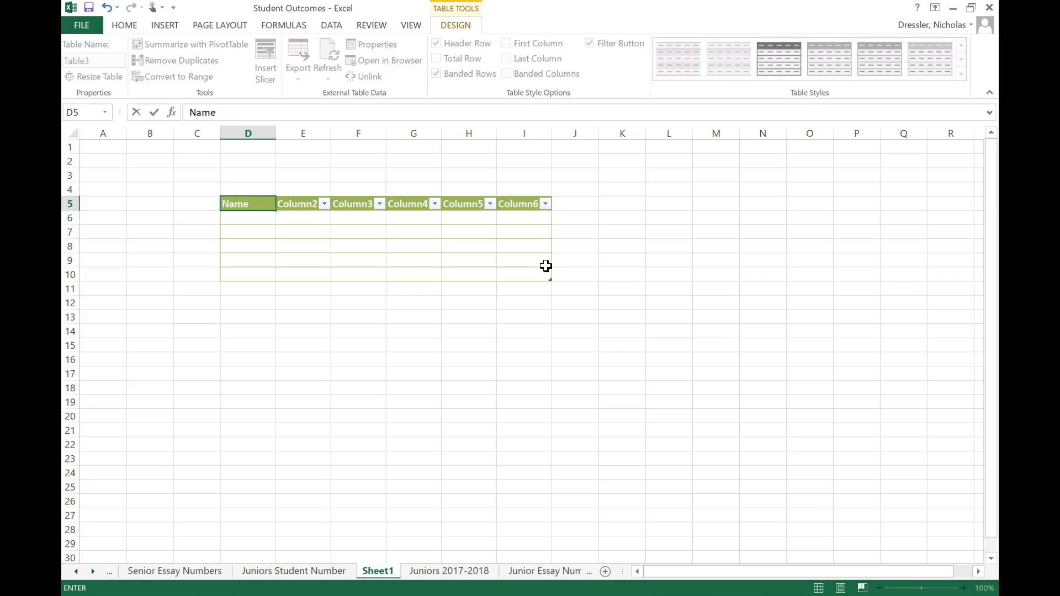
{"action": "left_click", "coordinate": [296, 205]}
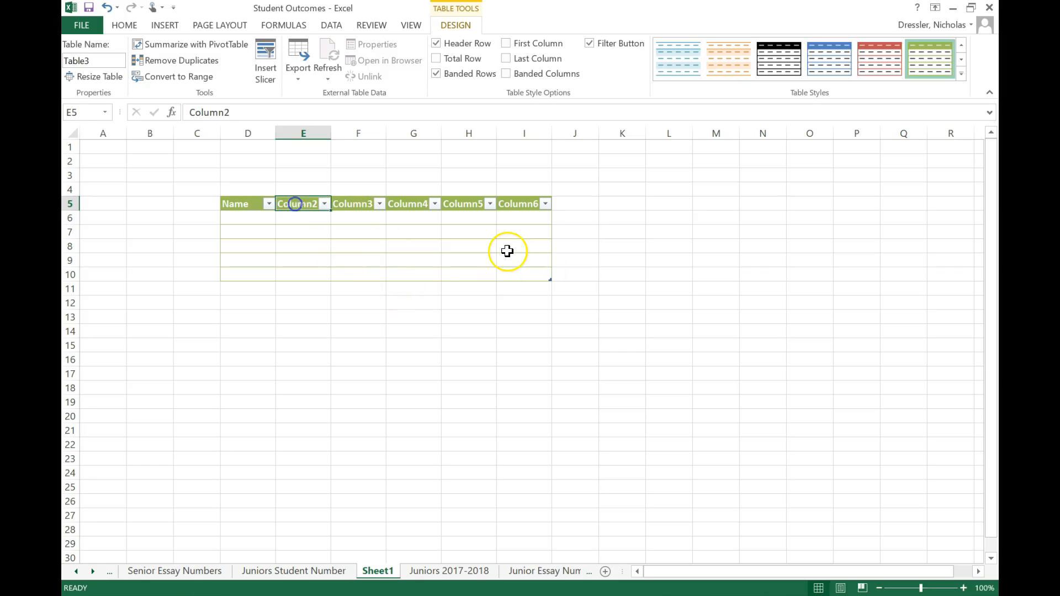
{"action": "type", "text": "S1"}
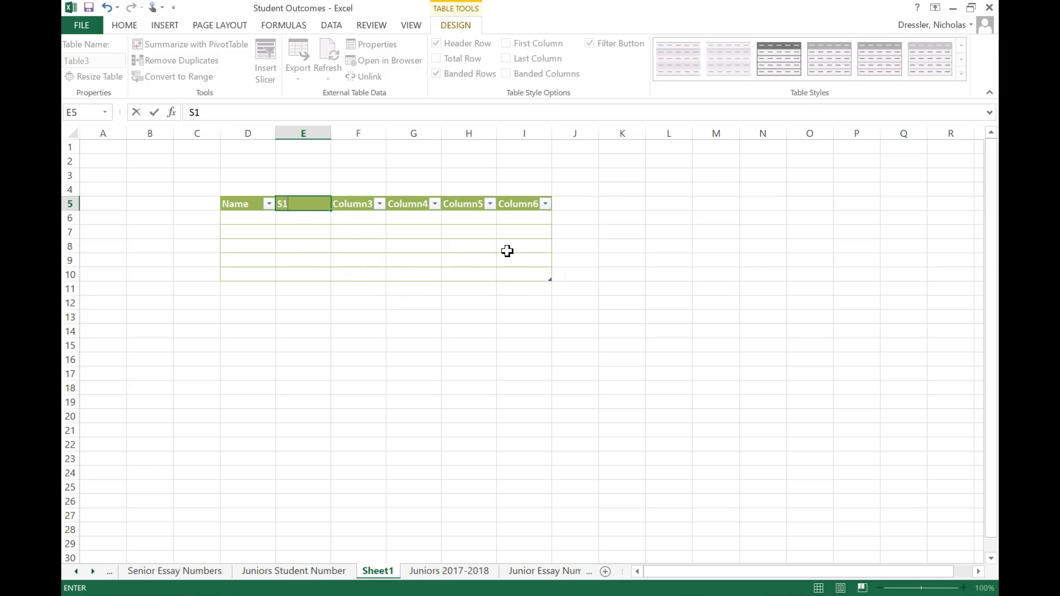
{"action": "left_click", "coordinate": [359, 205]}
{"action": "type", "text": "S2"}
{"action": "left_click", "coordinate": [420, 204]}
{"action": "type", "text": "A1"}
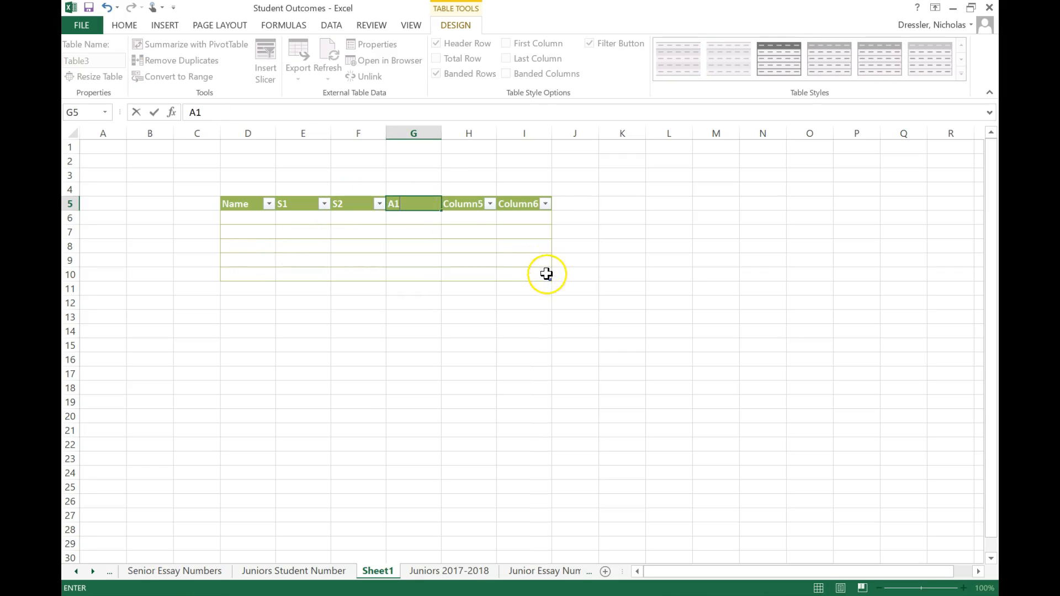
{"action": "left_click", "coordinate": [462, 204]}
{"action": "type", "text": "A2"}
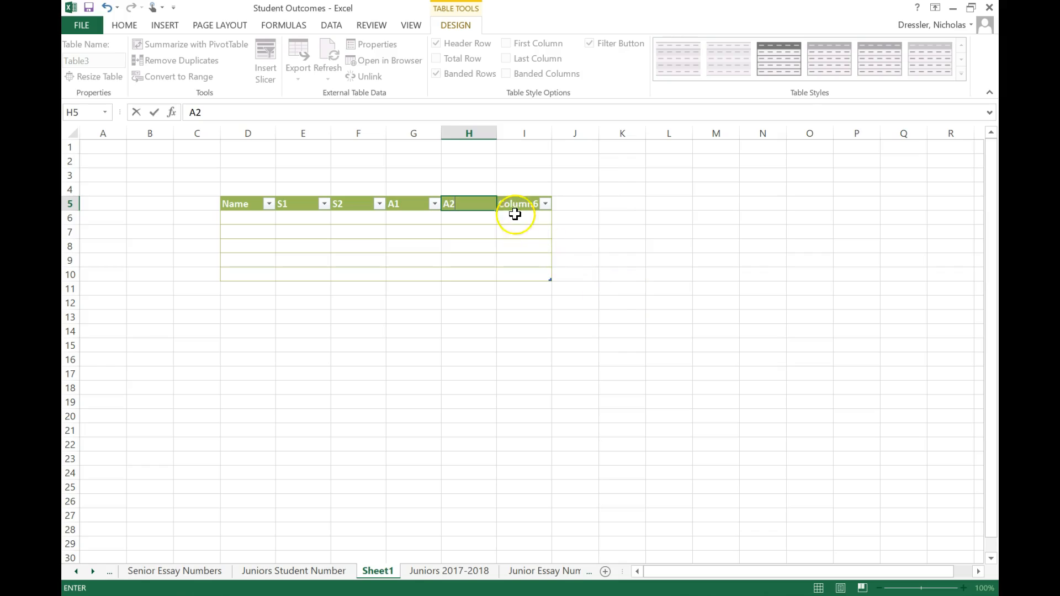
{"action": "left_click", "coordinate": [515, 205]}
{"action": "type", "text": "A3"}
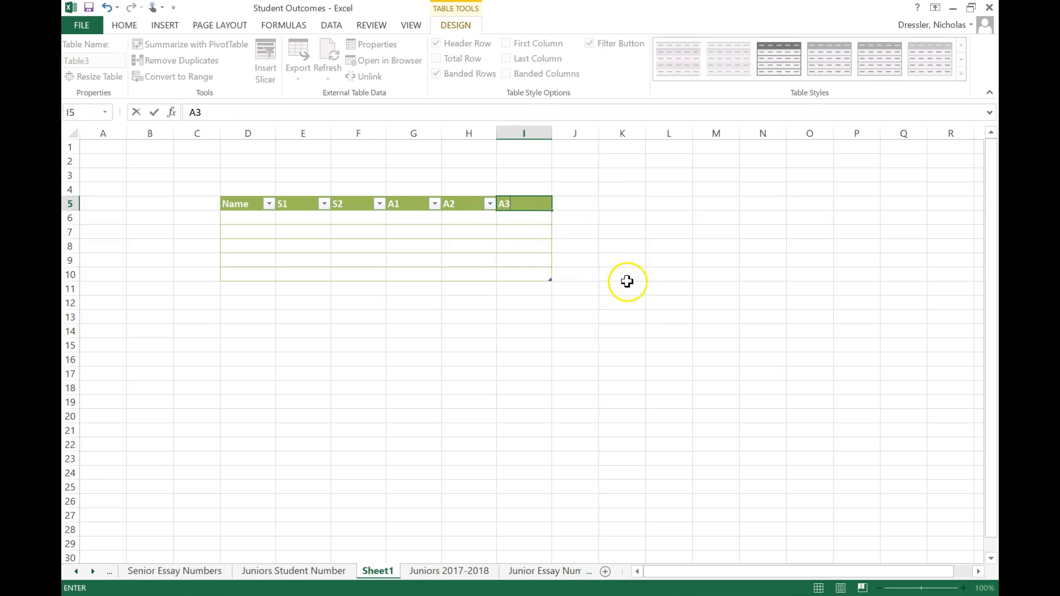
Fill the Name column with the numbers 1 to 5, one per row.
{"action": "left_click", "coordinate": [243, 218]}
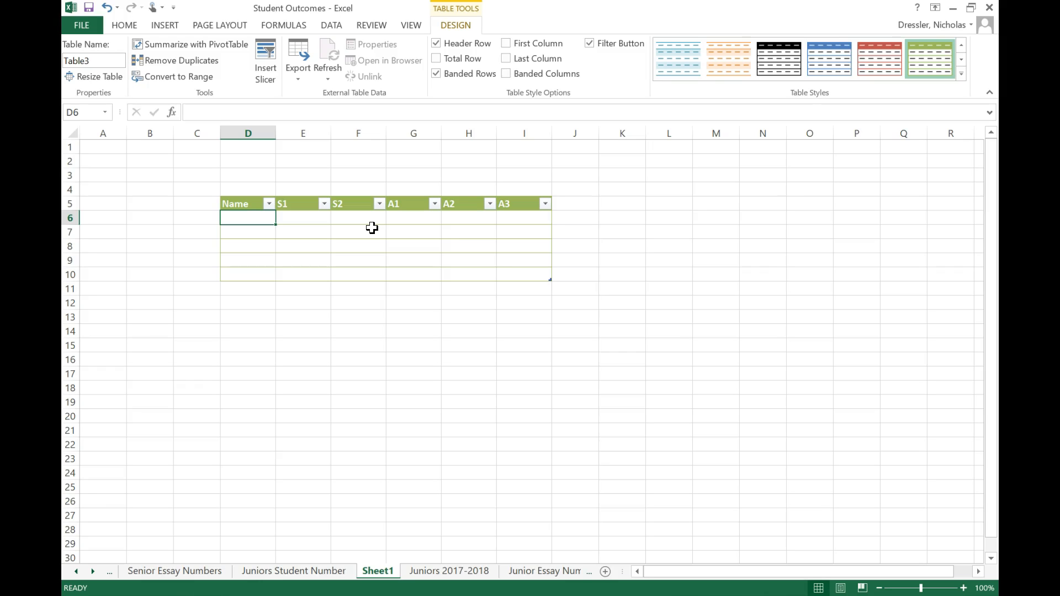
{"action": "type", "text": "1"}
{"action": "key", "text": "Return"}
{"action": "type", "text": "2"}
{"action": "key", "text": "Return"}
{"action": "type", "text": "3"}
{"action": "key", "text": "Return"}
{"action": "type", "text": "4"}
{"action": "key", "text": "Return"}
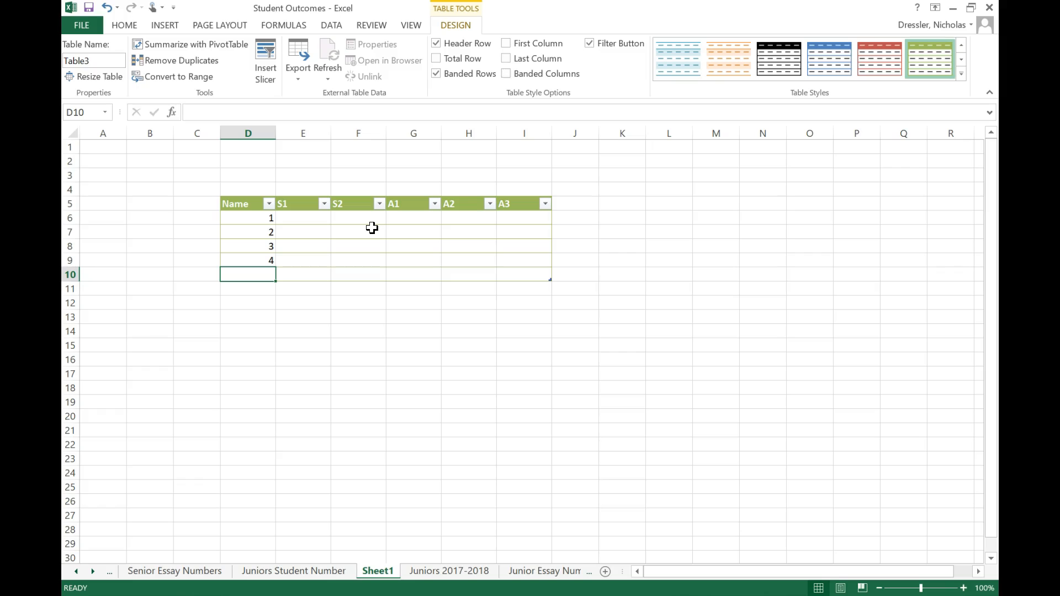
{"action": "type", "text": "5"}
{"action": "key", "text": "Return"}
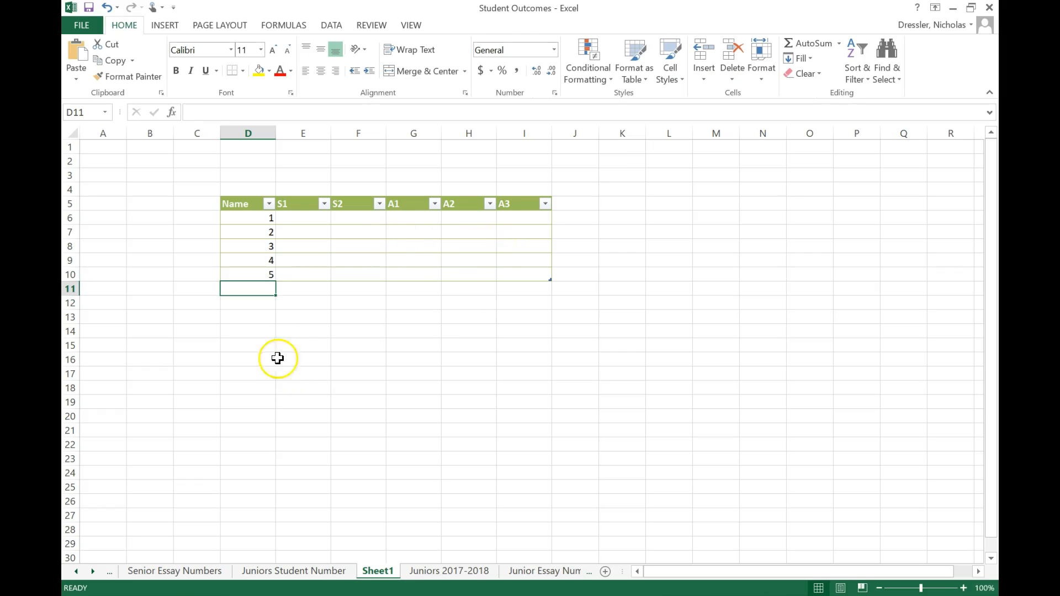
Extend the table by one row by entering 6 in D11, directly below the Name column's last entry.
{"action": "left_click", "coordinate": [575, 204]}
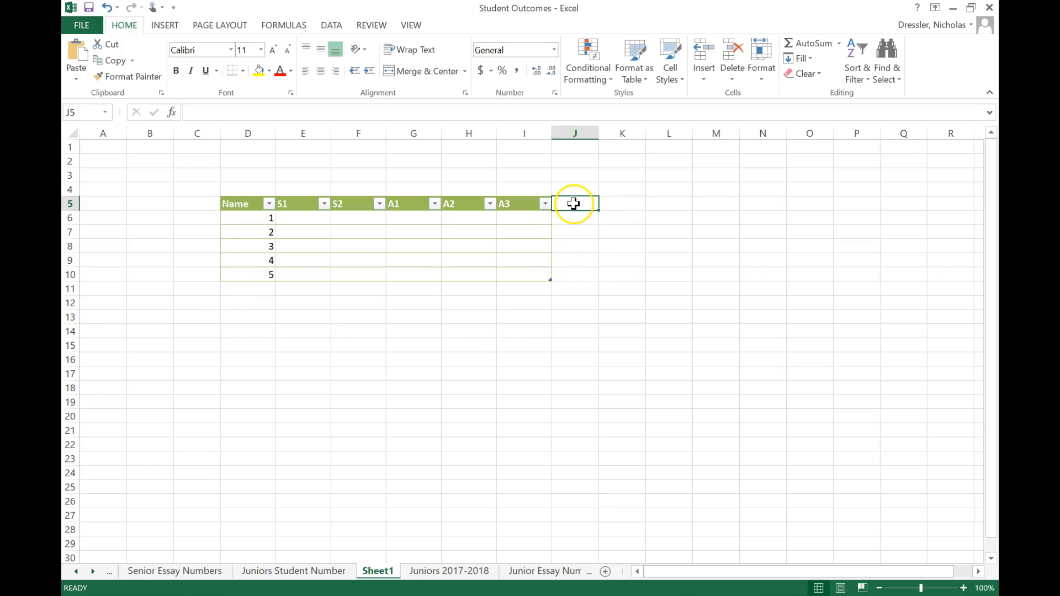
{"action": "left_click", "coordinate": [268, 288]}
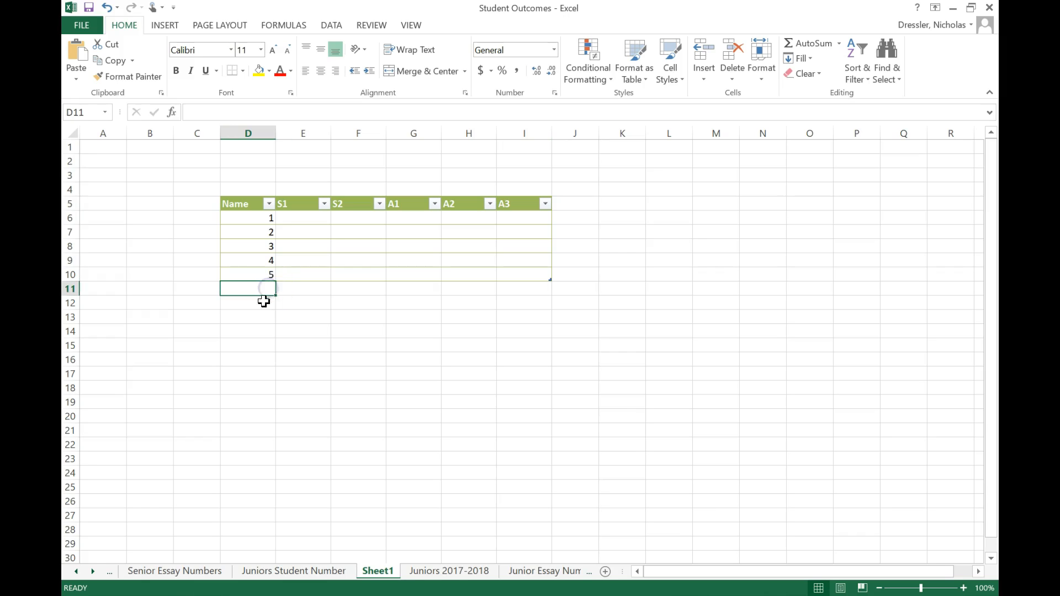
{"action": "type", "text": "6"}
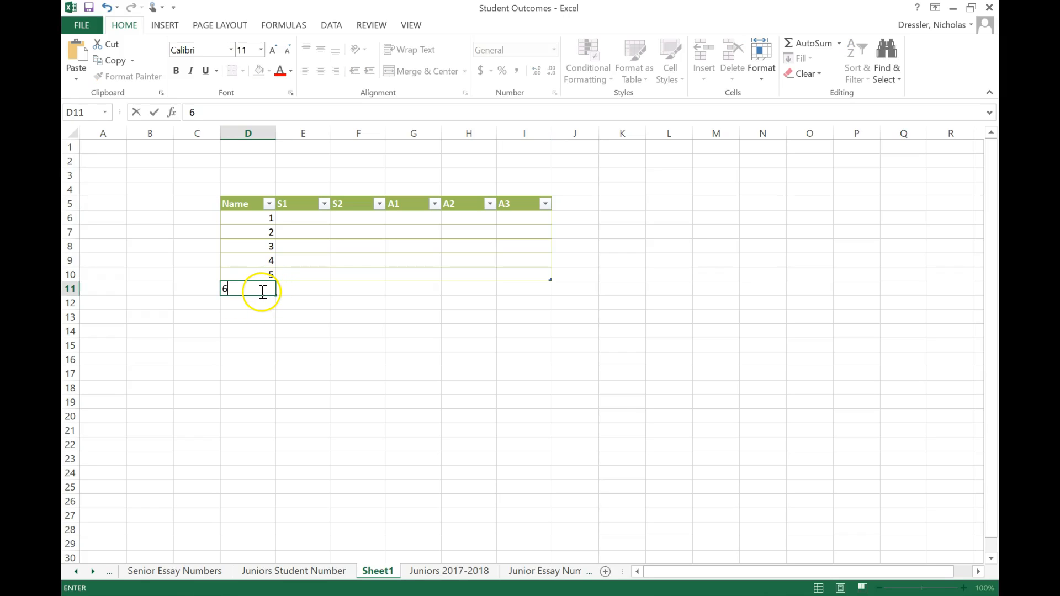
{"action": "key", "text": "Return"}
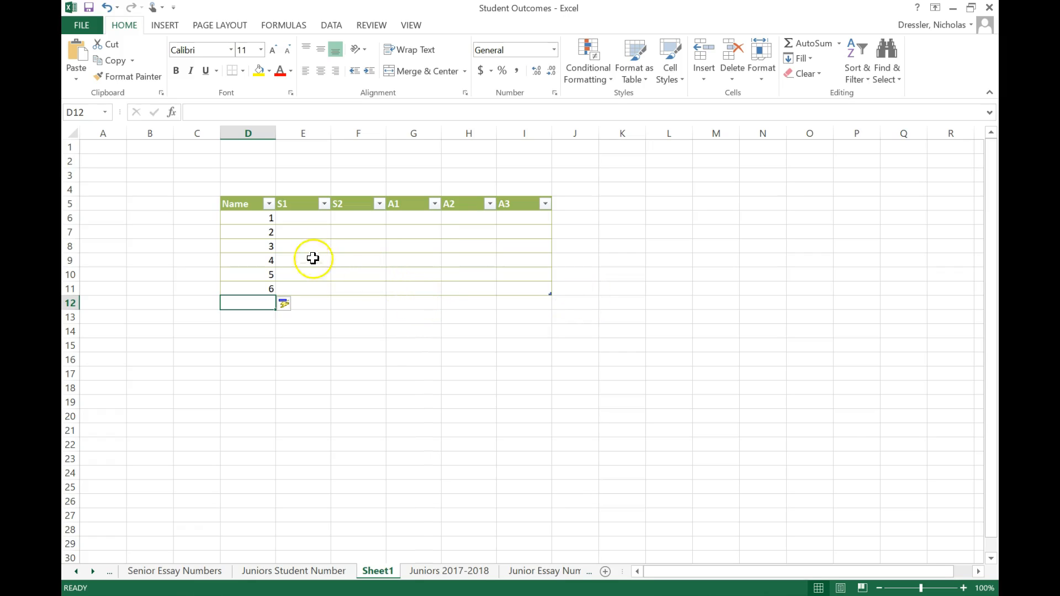
{"action": "left_click", "coordinate": [301, 221]}
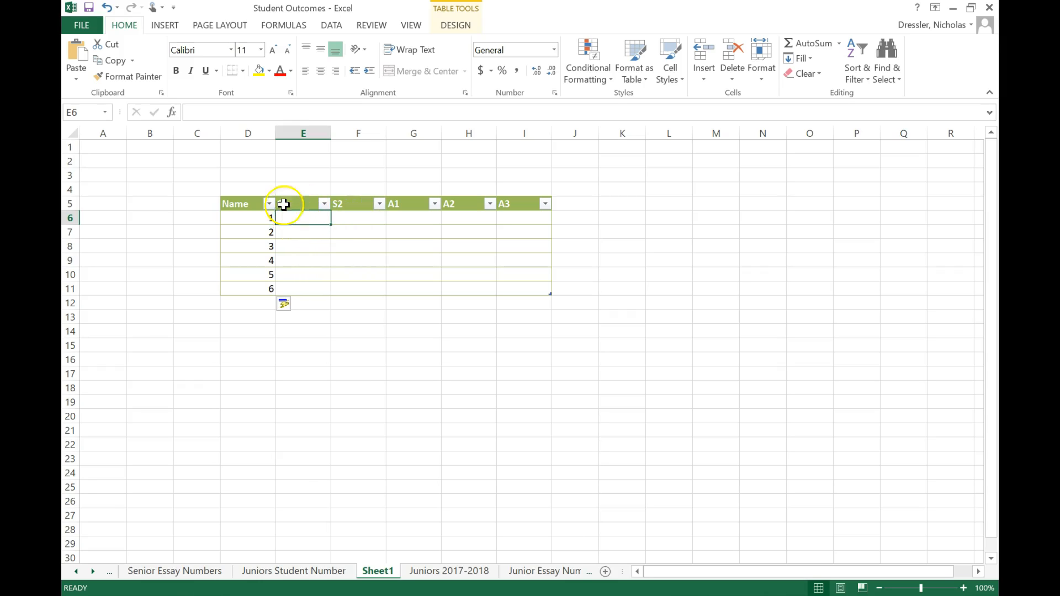
{"action": "left_click", "coordinate": [216, 112]}
{"action": "type", "text": "="}
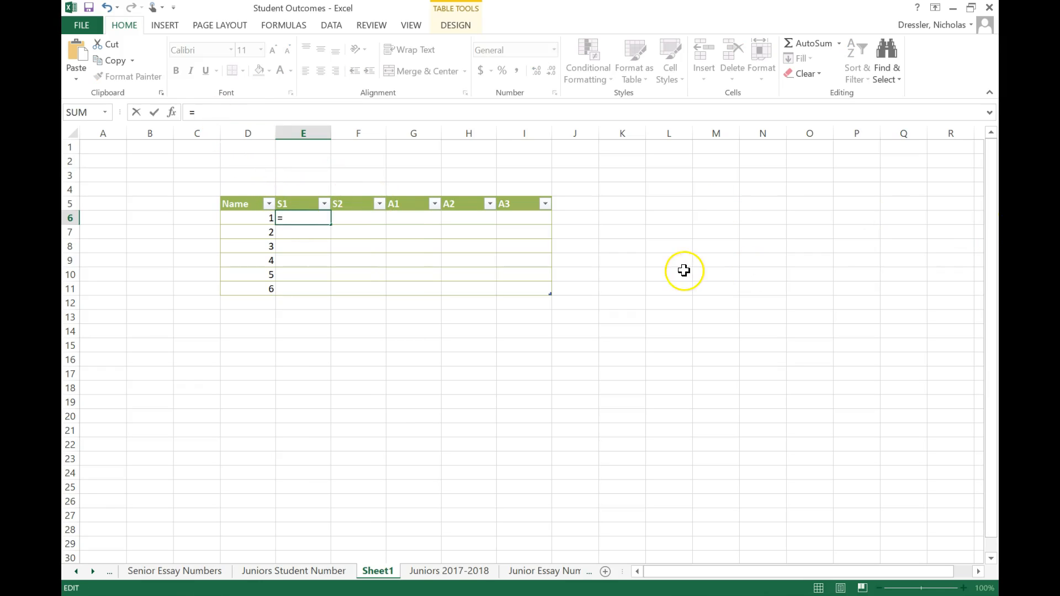
{"action": "left_click", "coordinate": [419, 219]}
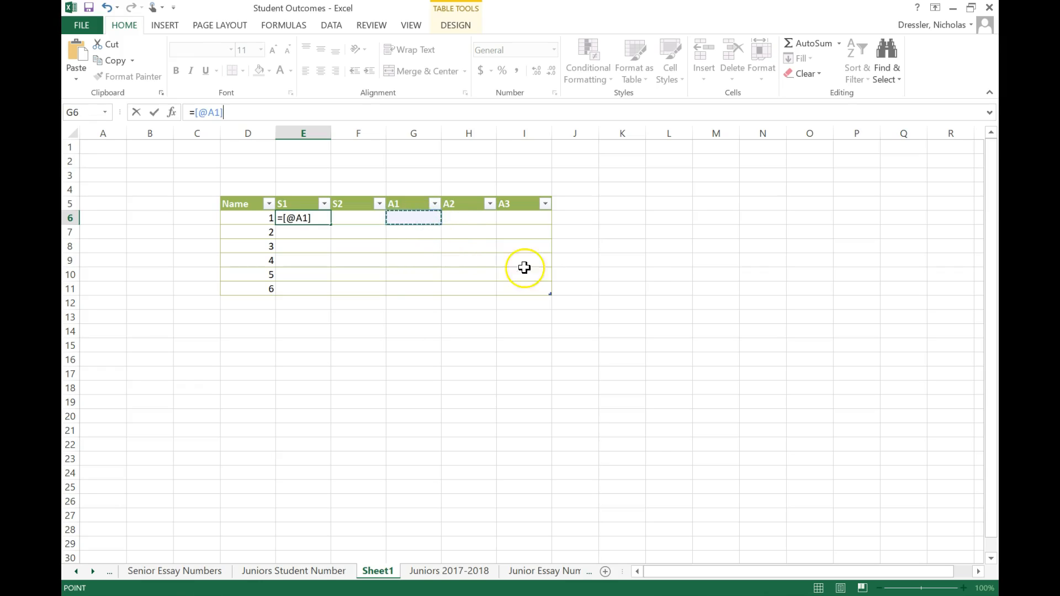
{"action": "key", "text": "Return"}
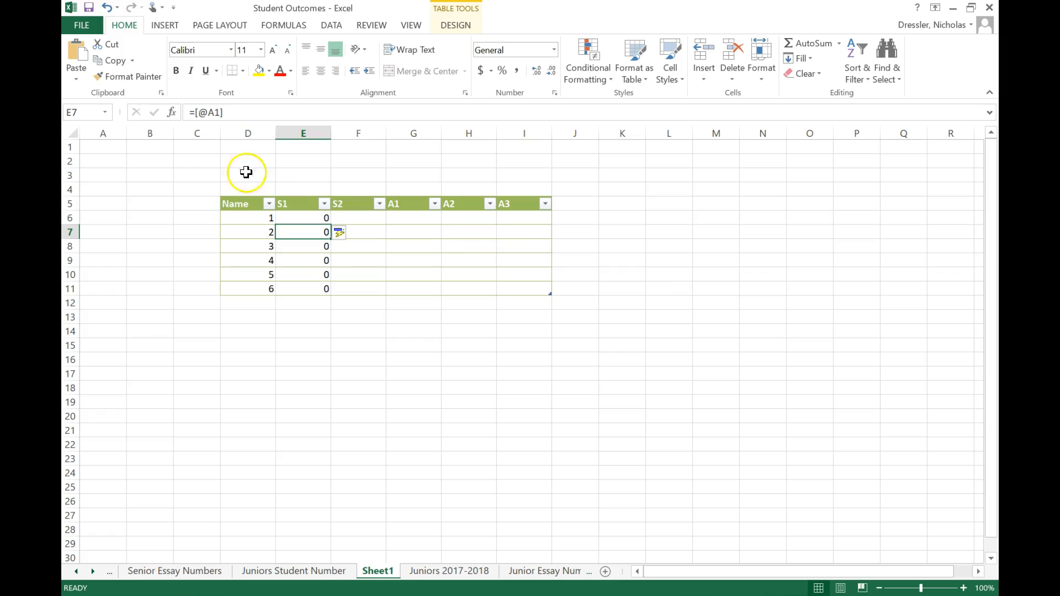
Enter the A1 scores 5, 4, 4, 3, 4 and 2 for students 1 to 6.
{"action": "left_click", "coordinate": [422, 219]}
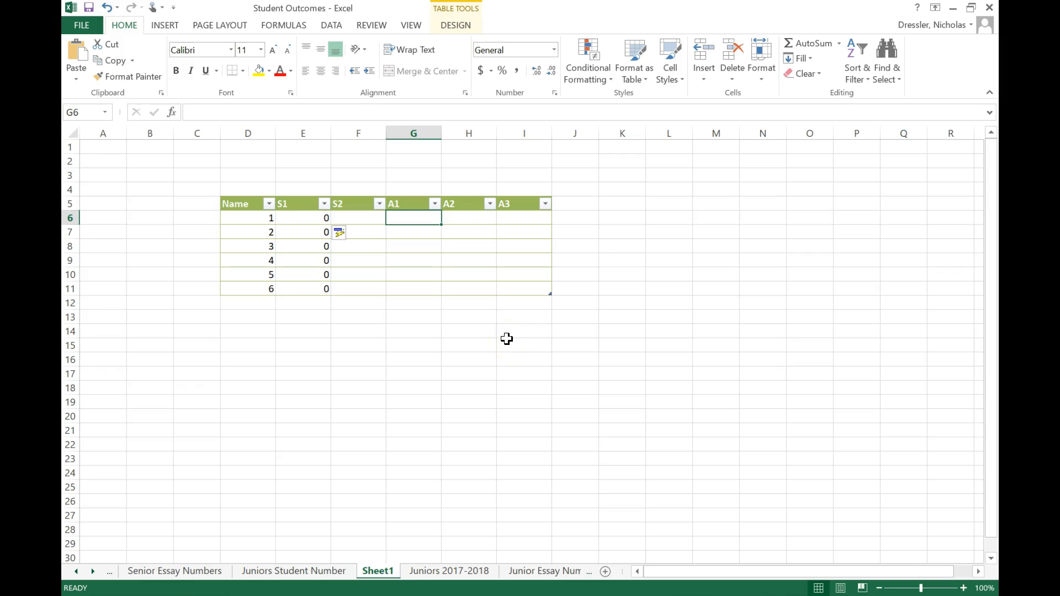
{"action": "type", "text": "5"}
{"action": "key", "text": "Return"}
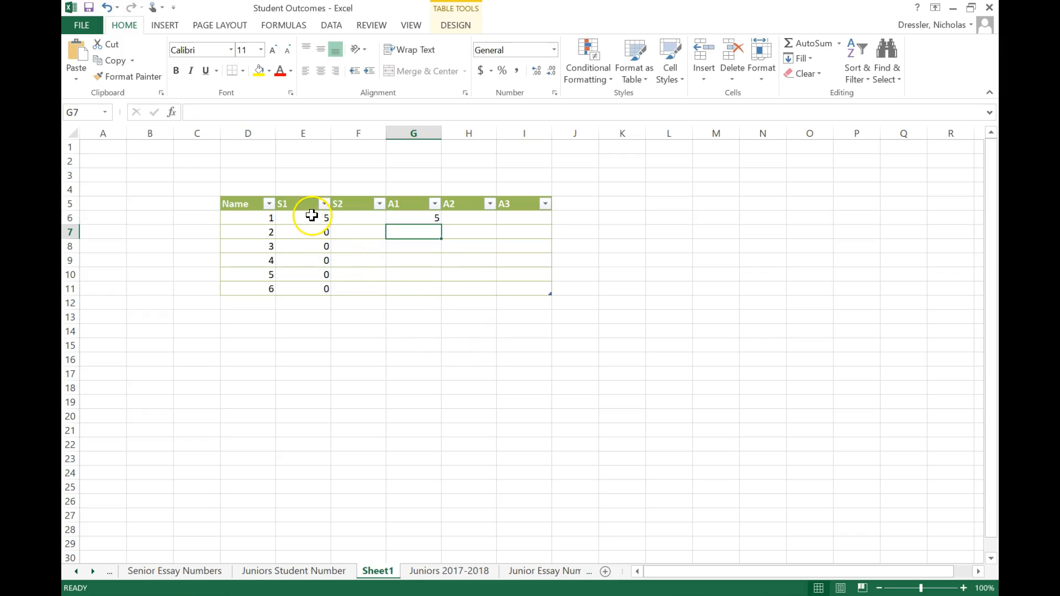
{"action": "type", "text": "4"}
{"action": "key", "text": "Return"}
{"action": "key", "text": "Return"}
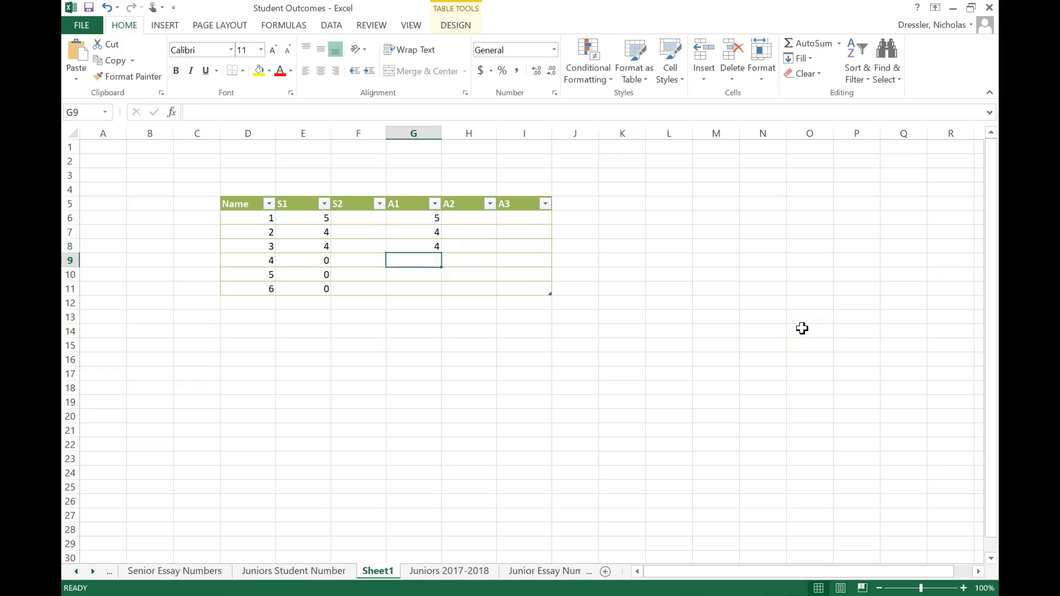
{"action": "type", "text": "3"}
{"action": "key", "text": "Return"}
{"action": "type", "text": "4"}
{"action": "key", "text": "Return"}
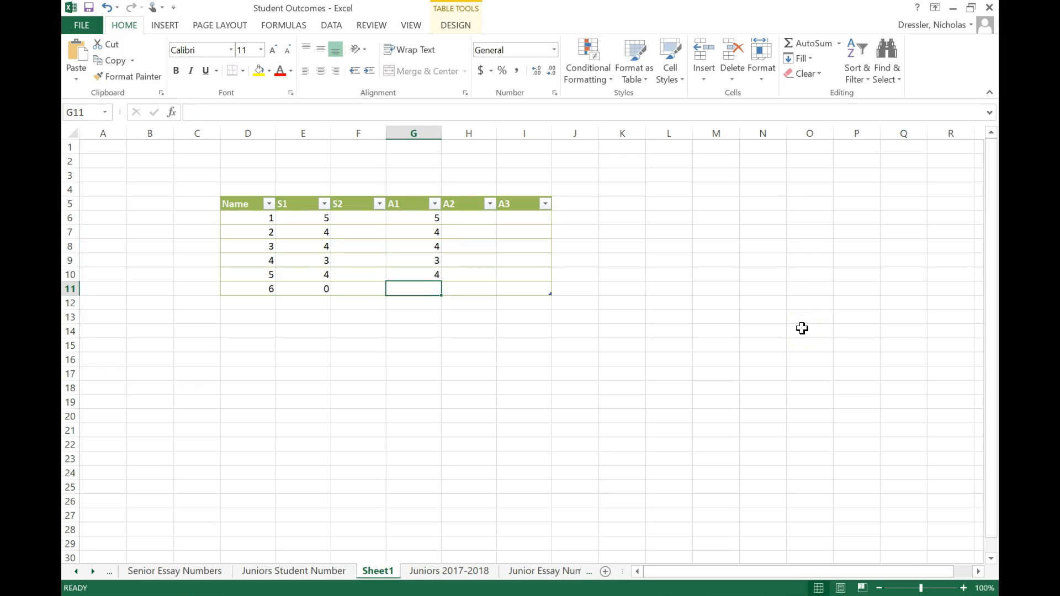
{"action": "type", "text": "2"}
{"action": "key", "text": "Up"}
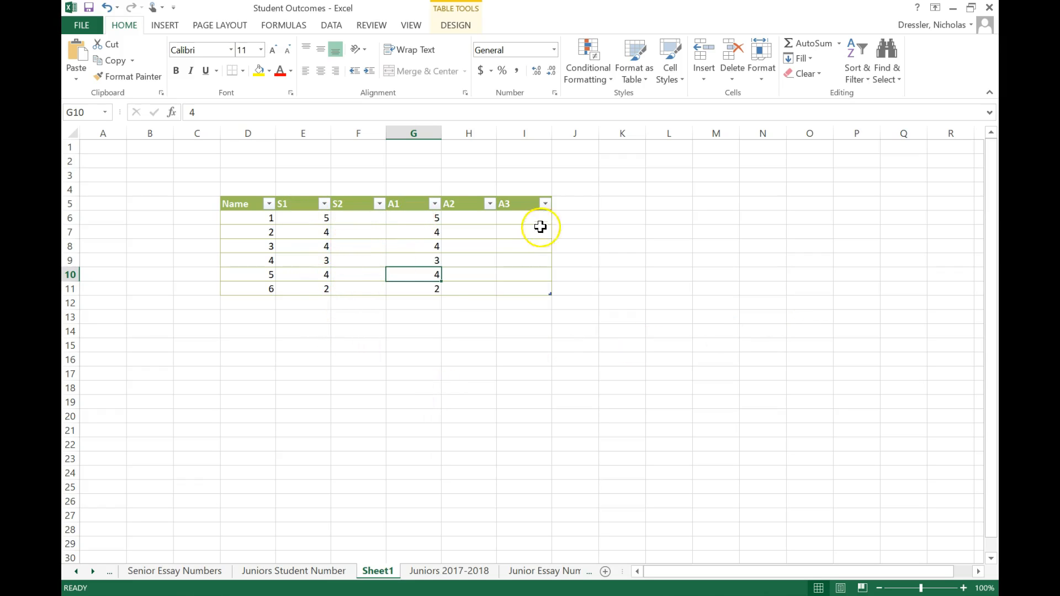
Add a new table column headed A4 directly after A3.
{"action": "left_click", "coordinate": [571, 202]}
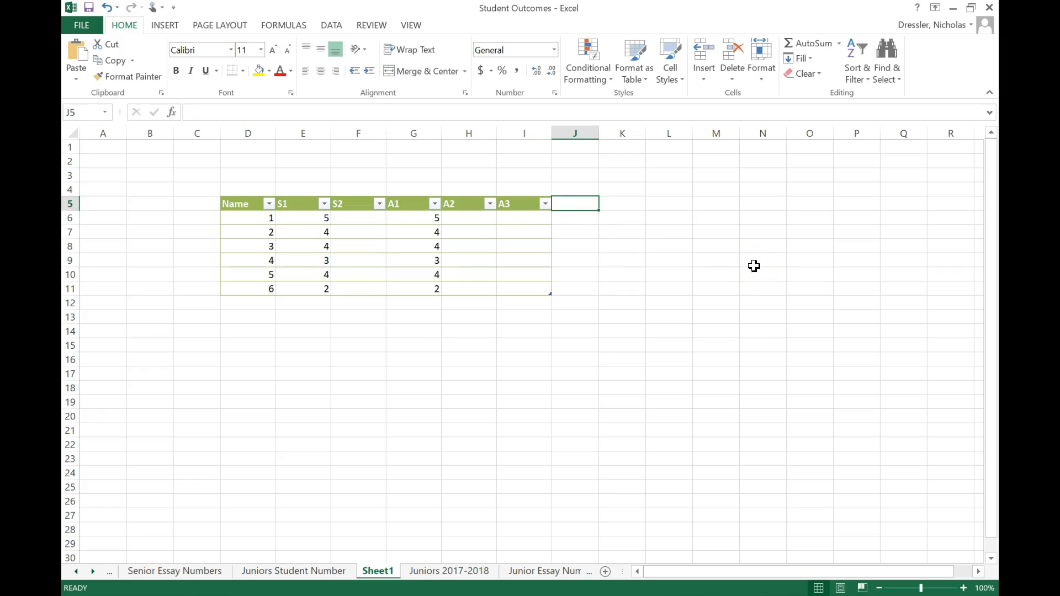
{"action": "type", "text": "A4"}
{"action": "key", "text": "Return"}
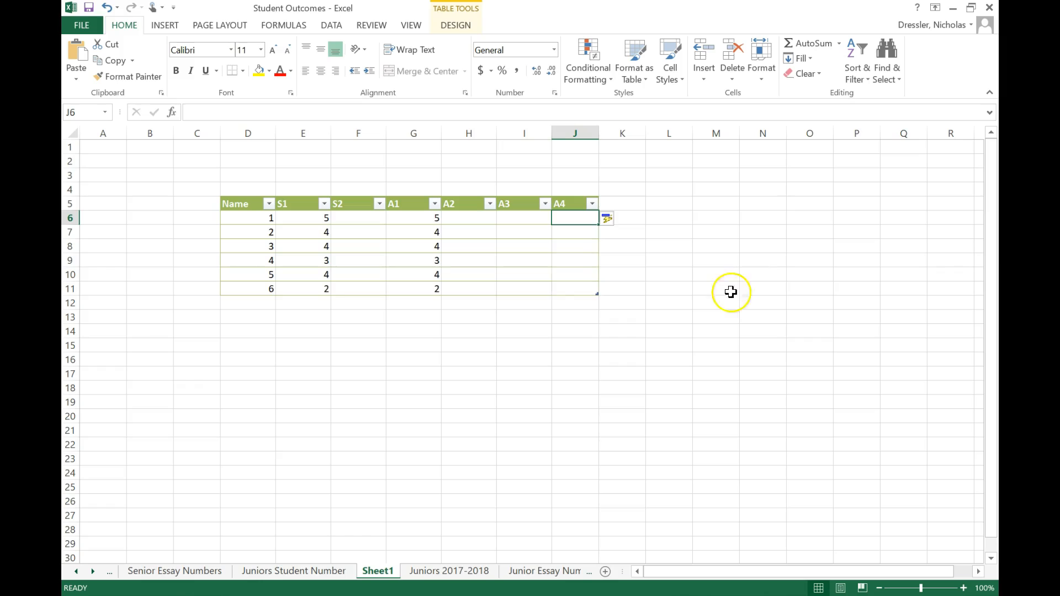
{"action": "left_click", "coordinate": [320, 218]}
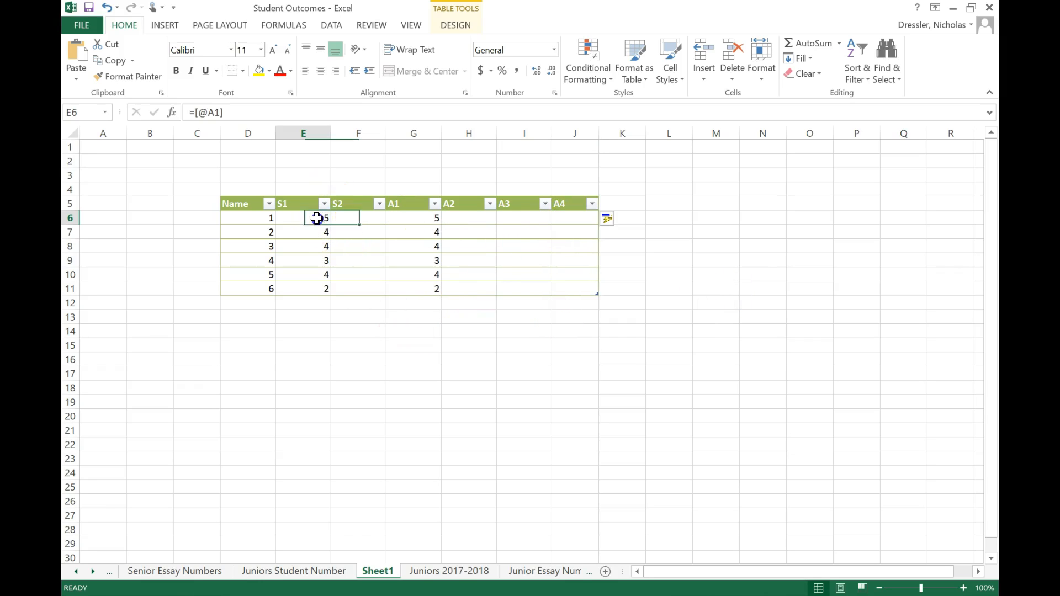
{"action": "left_click", "coordinate": [237, 111]}
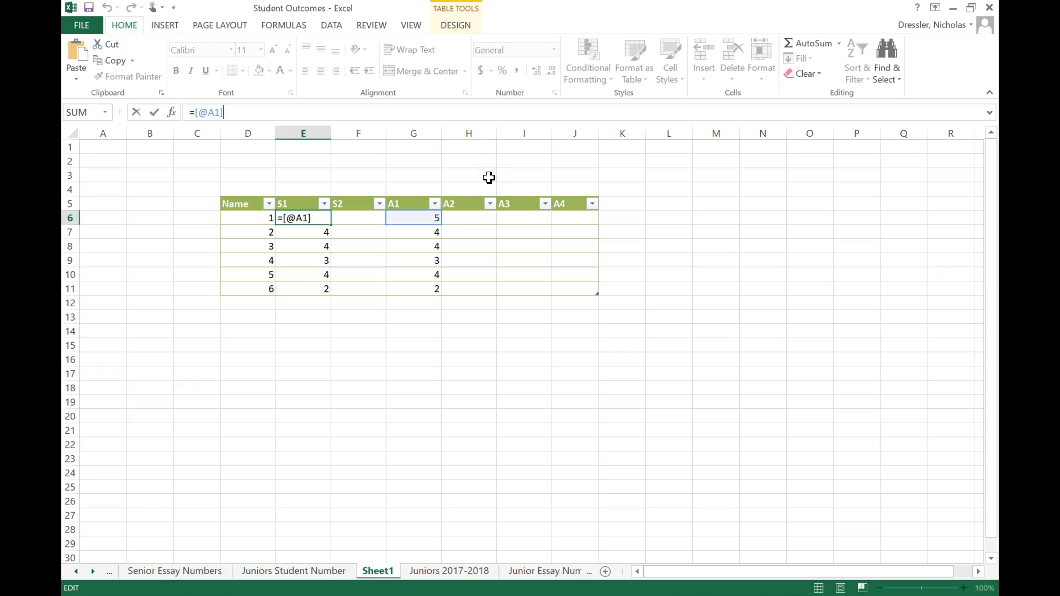
{"action": "type", "text": "+"}
{"action": "left_click", "coordinate": [571, 219]}
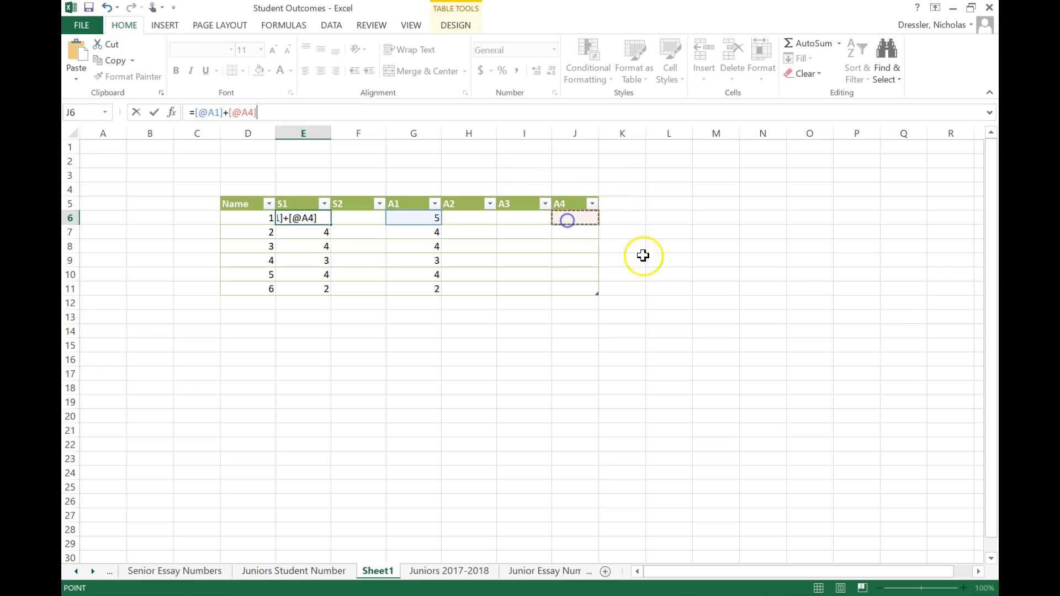
{"action": "key", "text": "Return"}
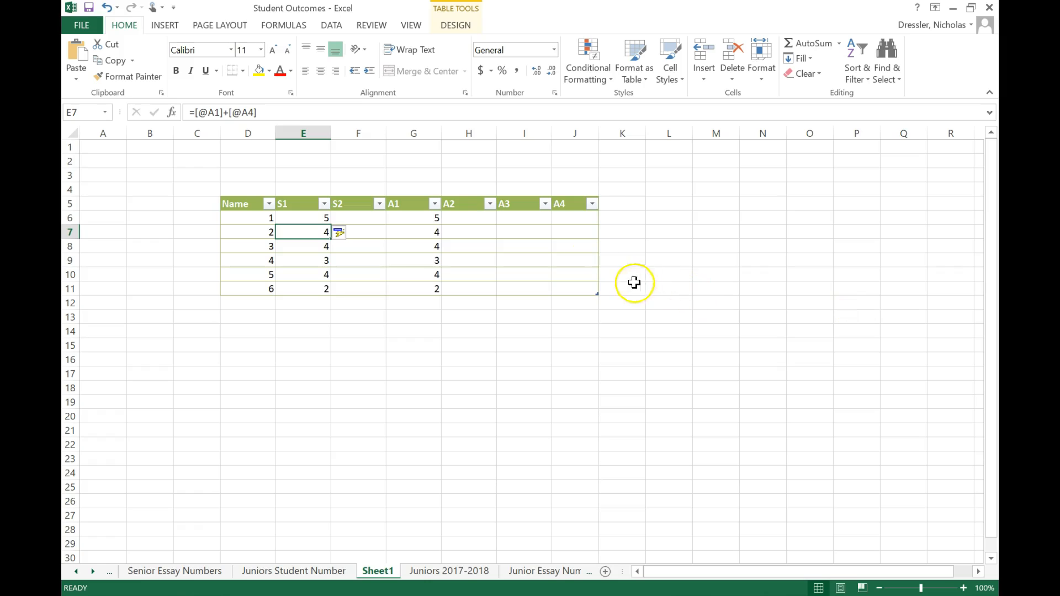
Enter the A4 scores 3, 2, 4, 5, 2 and 3 for students 1 to 6.
{"action": "left_click", "coordinate": [571, 216]}
{"action": "type", "text": "3"}
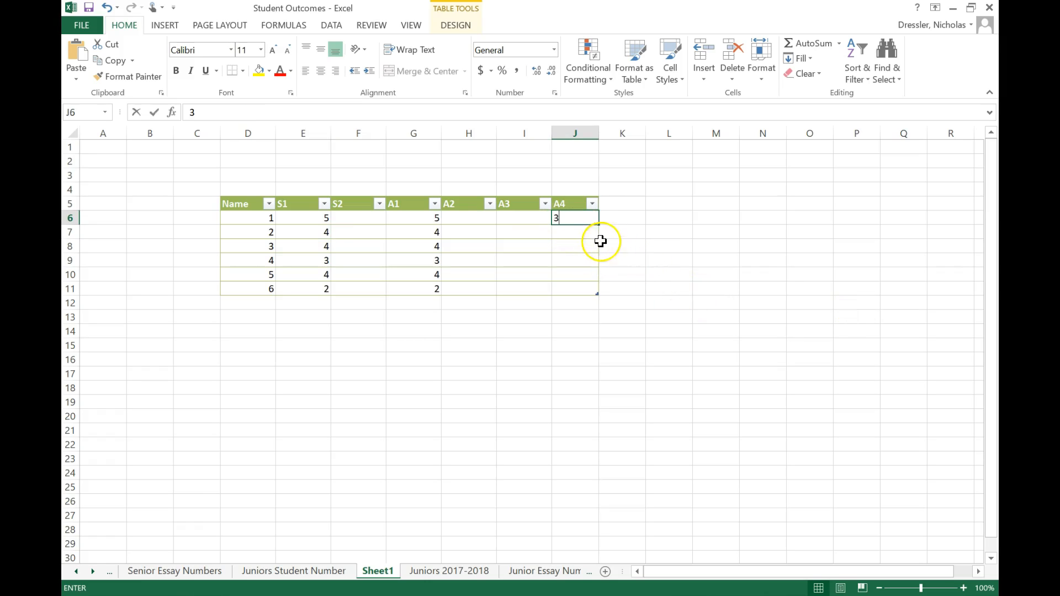
{"action": "key", "text": "Return"}
{"action": "type", "text": "2"}
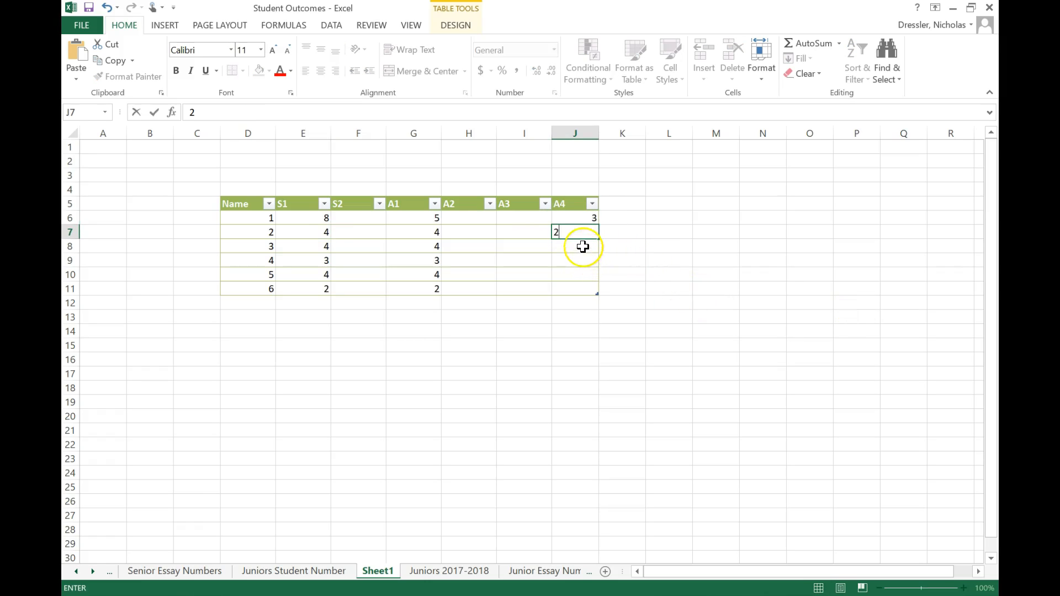
{"action": "key", "text": "Return"}
{"action": "type", "text": "4"}
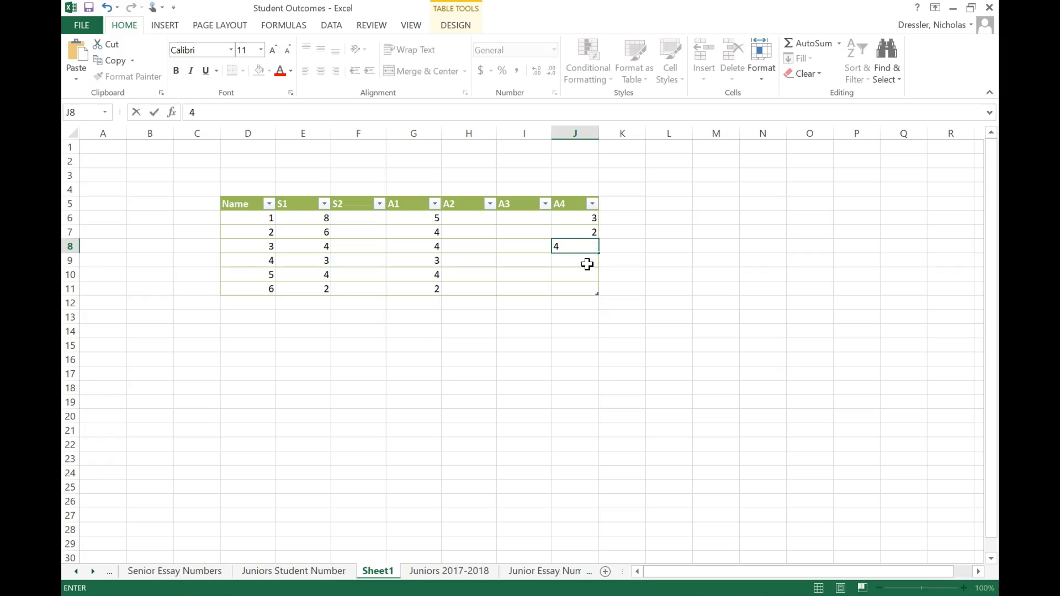
{"action": "left_click", "coordinate": [587, 265]}
{"action": "type", "text": "6"}
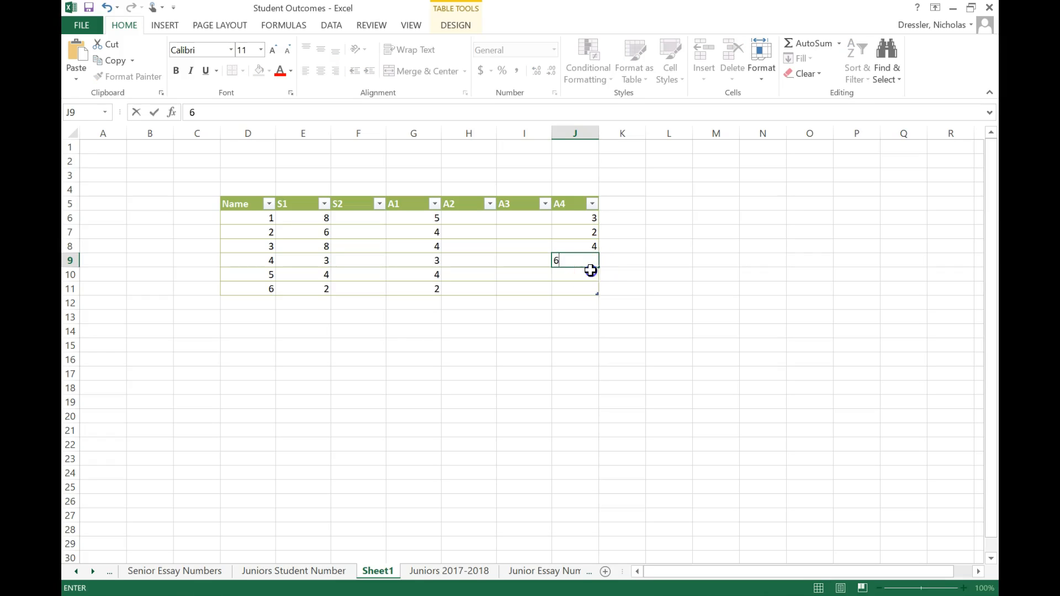
{"action": "left_click", "coordinate": [588, 272]}
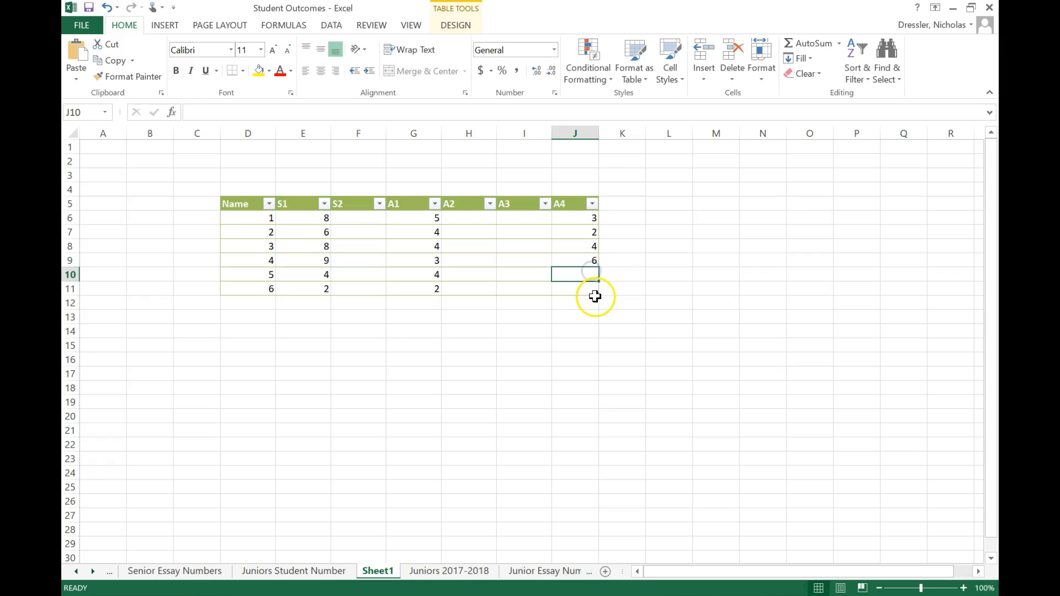
{"action": "left_click", "coordinate": [594, 260]}
{"action": "type", "text": "5"}
{"action": "key", "text": "Return"}
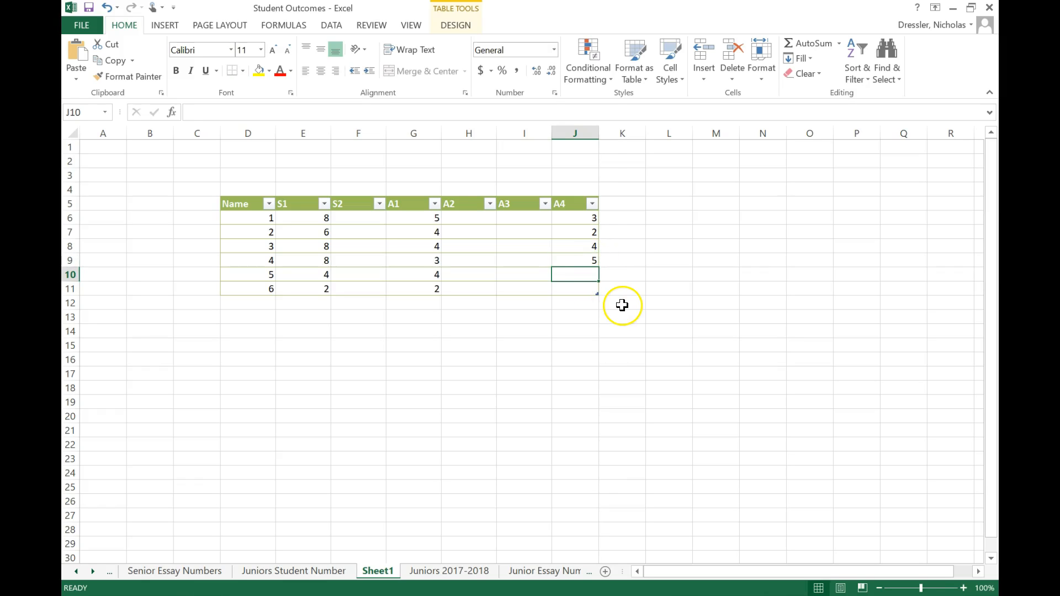
{"action": "type", "text": "2"}
{"action": "key", "text": "Return"}
{"action": "type", "text": "3"}
{"action": "left_click", "coordinate": [590, 284]}
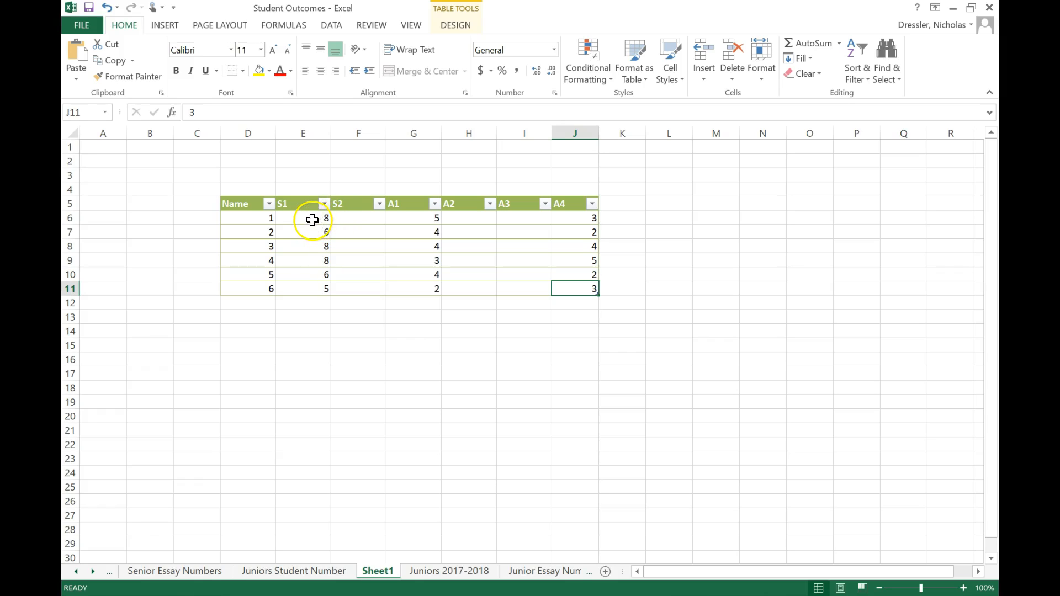
Start a new conditional formatting rule for the S1 scores, using an icon set with five coloured arrows.
{"action": "left_click_drag", "start_coordinate": [312, 217], "coordinate": [317, 287]}
{"action": "left_click", "coordinate": [581, 82]}
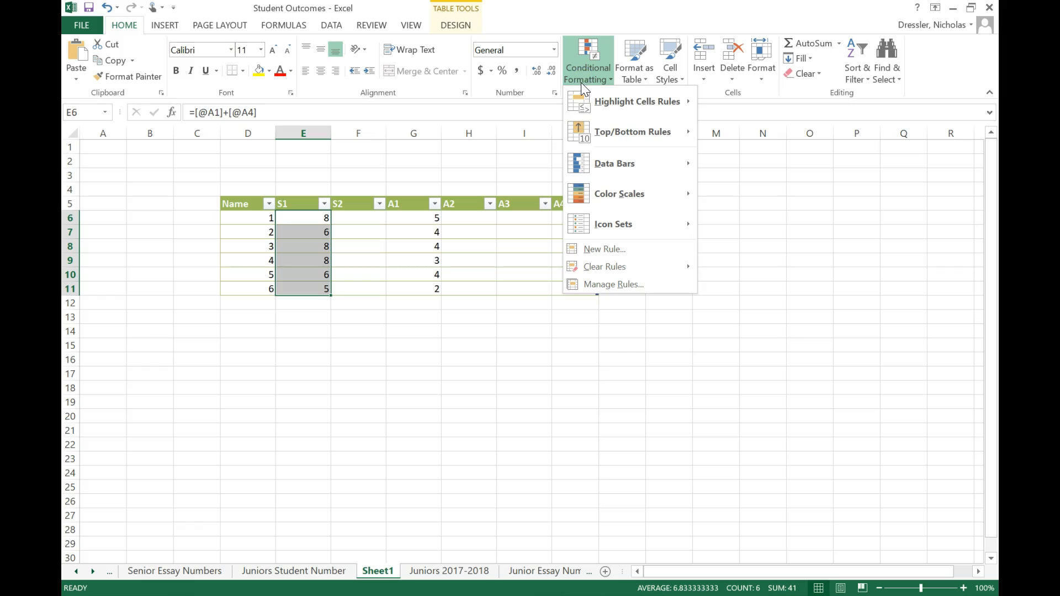
{"action": "left_click", "coordinate": [606, 250]}
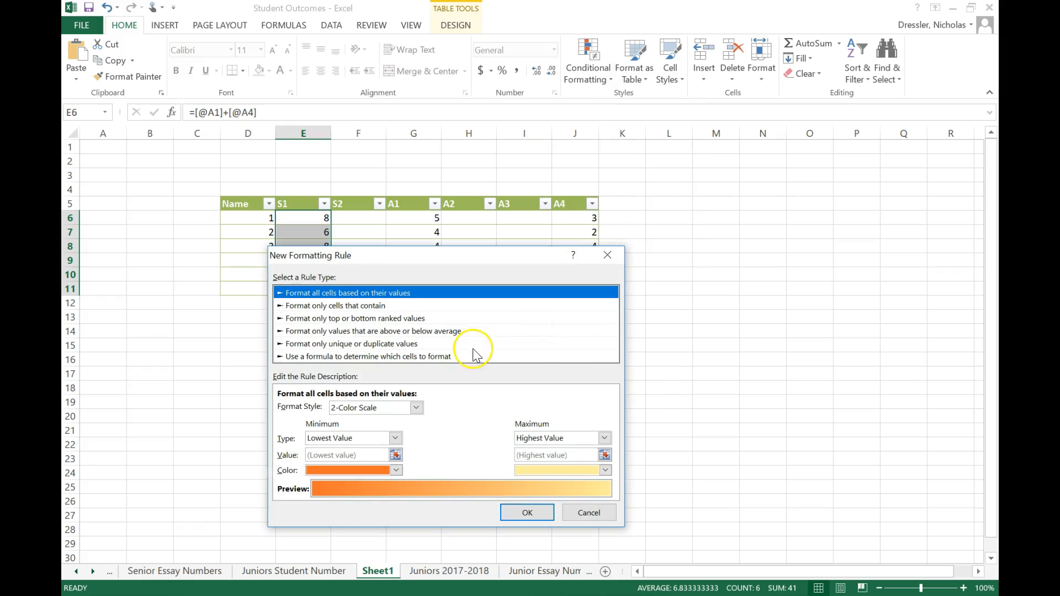
{"action": "left_click", "coordinate": [416, 407]}
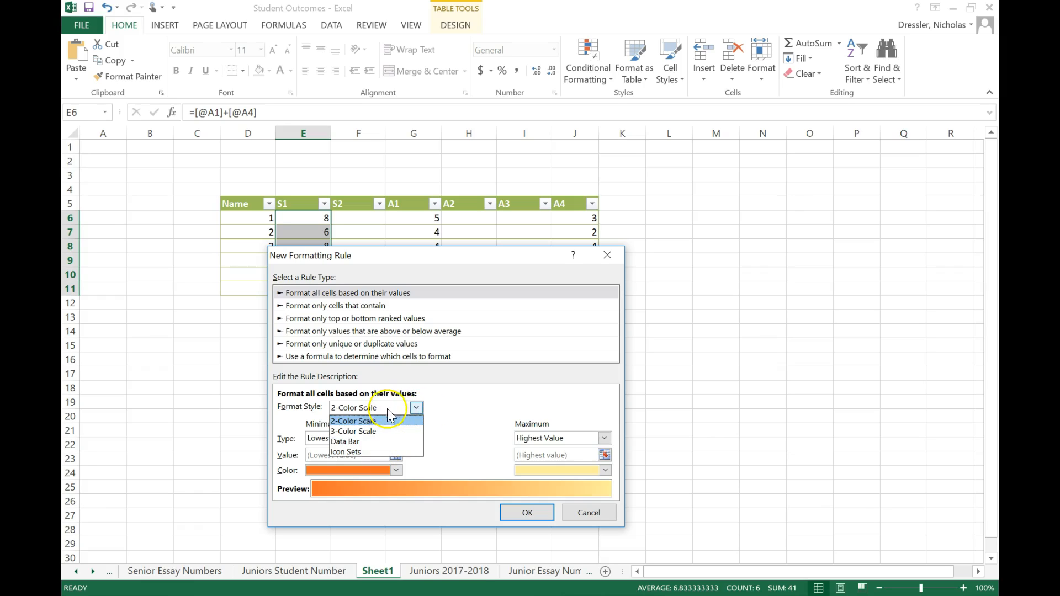
{"action": "left_click", "coordinate": [381, 452]}
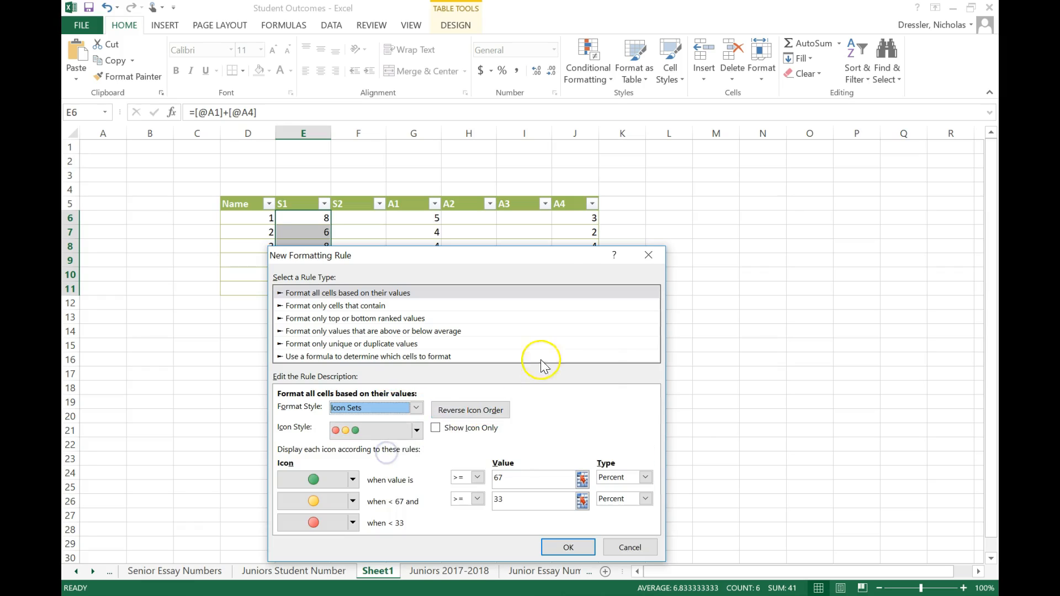
{"action": "left_click", "coordinate": [417, 437]}
{"action": "scroll", "coordinate": [389, 480], "scroll_direction": "down", "scroll_amount": 5}
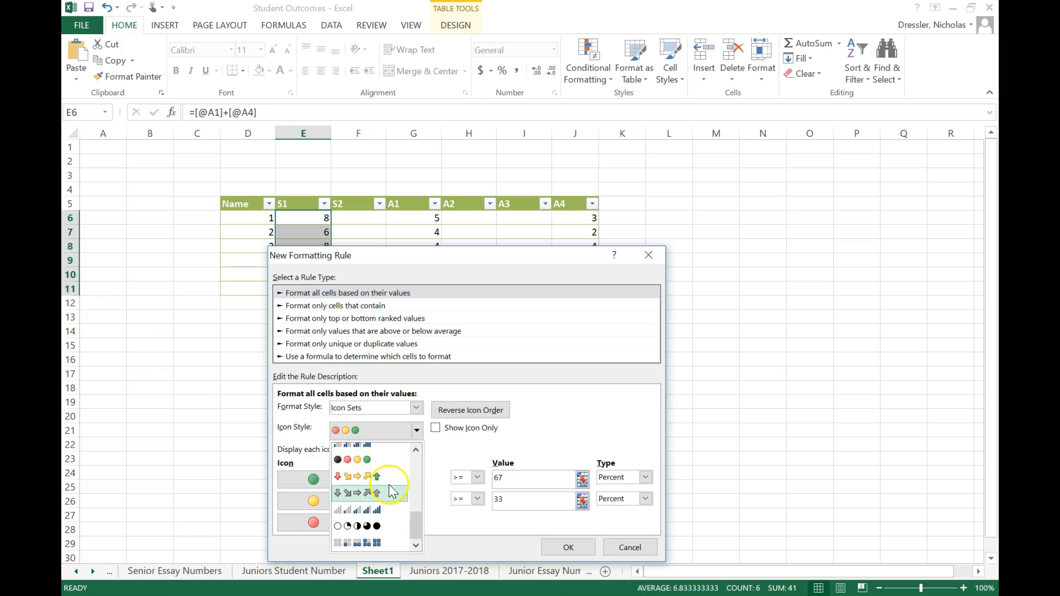
{"action": "left_click", "coordinate": [385, 477]}
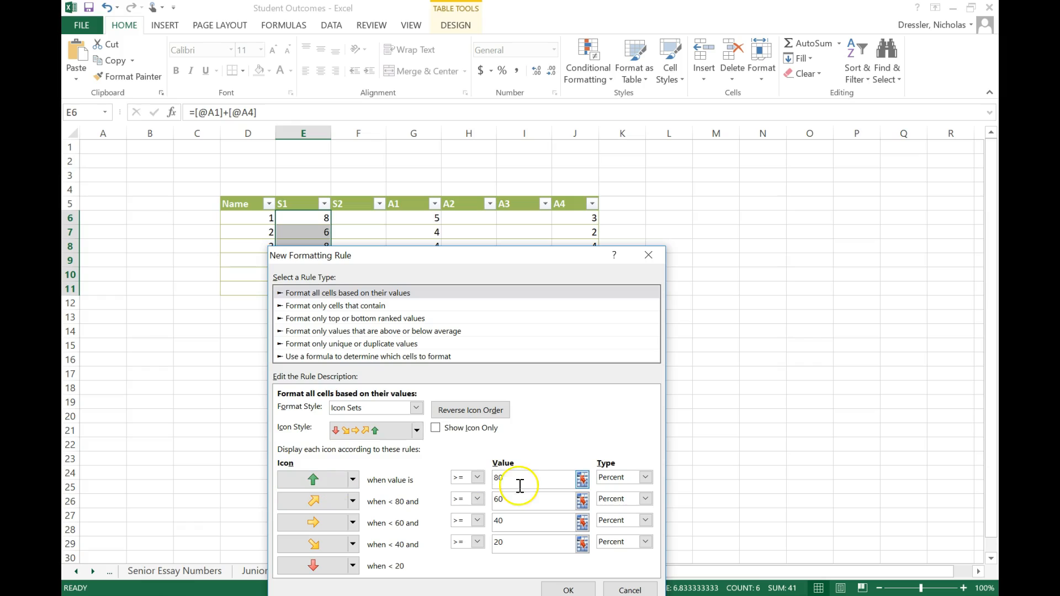
Set the rule's top two icon thresholds to 97 and 80 percent and apply it to the S1 scores.
{"action": "double_click", "coordinate": [494, 478]}
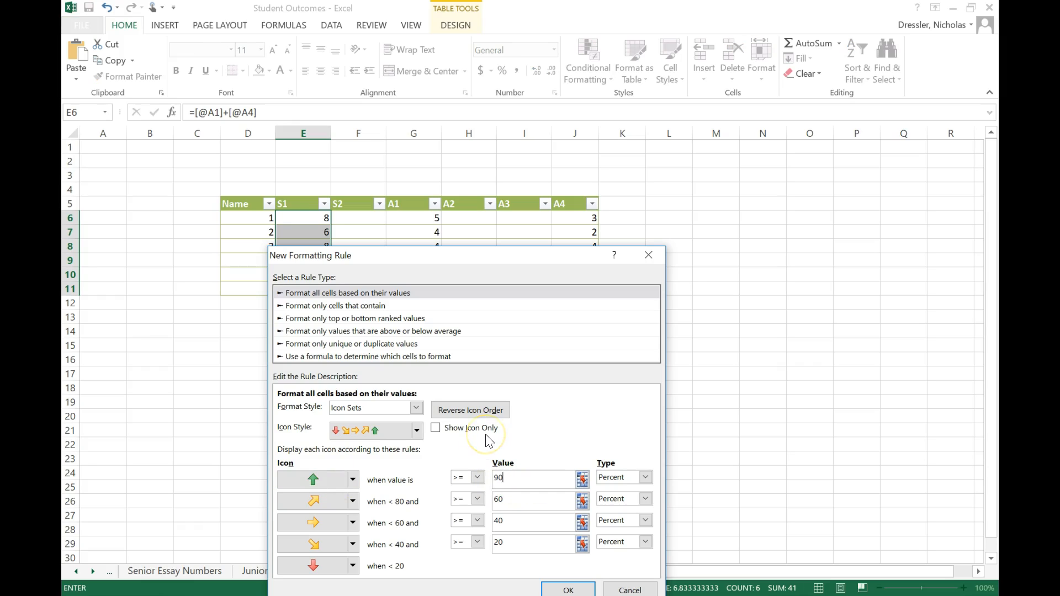
{"action": "left_click_drag", "start_coordinate": [520, 503], "coordinate": [476, 503]}
{"action": "left_click_drag", "start_coordinate": [533, 478], "coordinate": [464, 484]}
{"action": "left_click", "coordinate": [504, 503]}
{"action": "scroll", "coordinate": [556, 403], "scroll_direction": "down", "scroll_amount": 1}
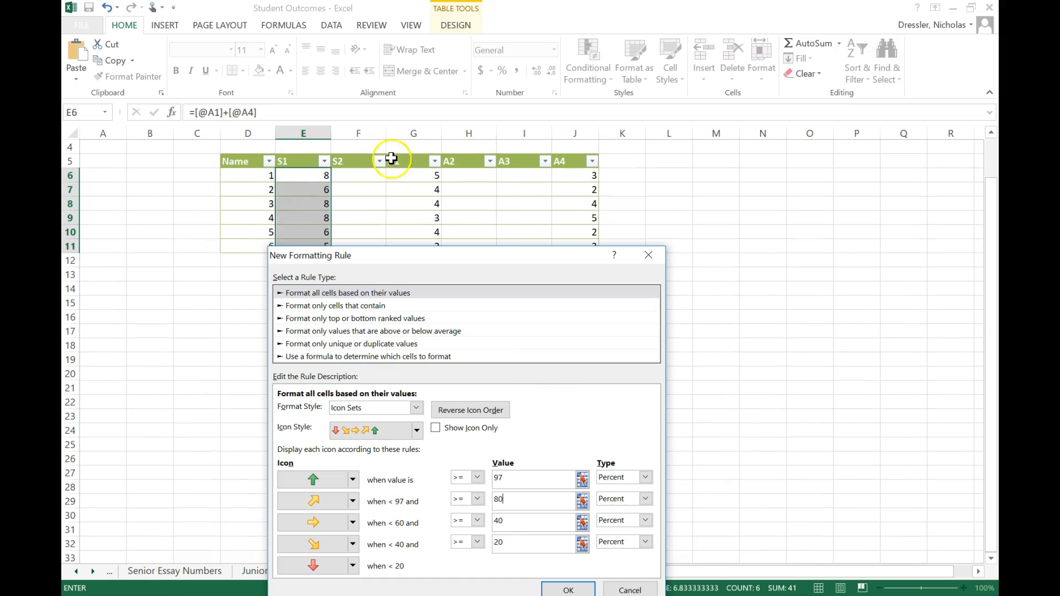
{"action": "left_click", "coordinate": [568, 590]}
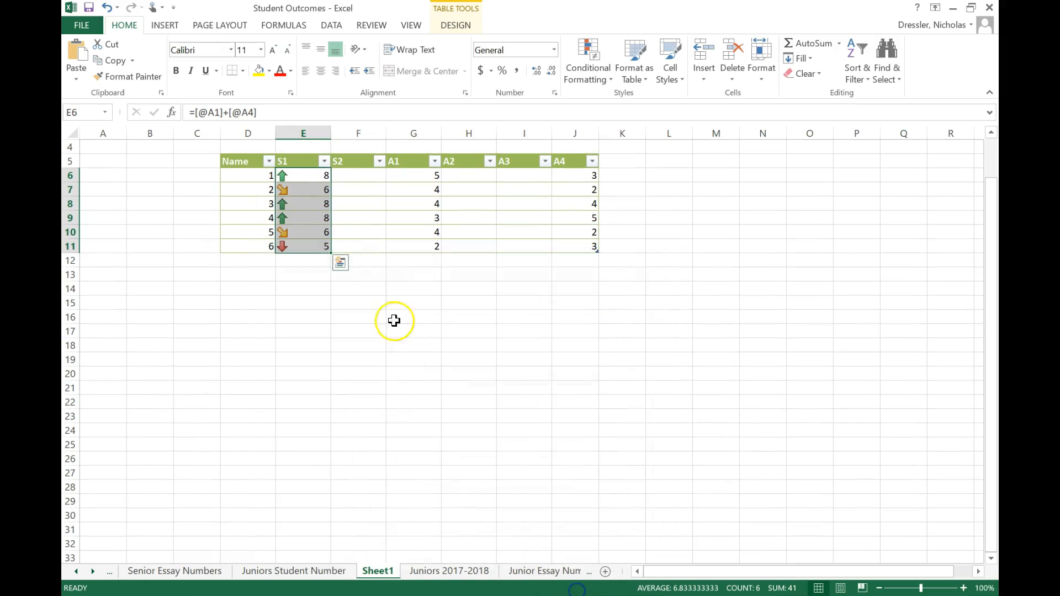
Examine the arrow icons given to the S1 scores of students 1, 3 and 4.
{"action": "left_click", "coordinate": [279, 173]}
{"action": "left_click", "coordinate": [298, 218]}
{"action": "left_click", "coordinate": [299, 175]}
{"action": "left_click", "coordinate": [296, 204]}
{"action": "left_click", "coordinate": [299, 220]}
{"action": "left_click", "coordinate": [297, 176]}
{"action": "left_click", "coordinate": [297, 203]}
{"action": "left_click", "coordinate": [301, 220]}
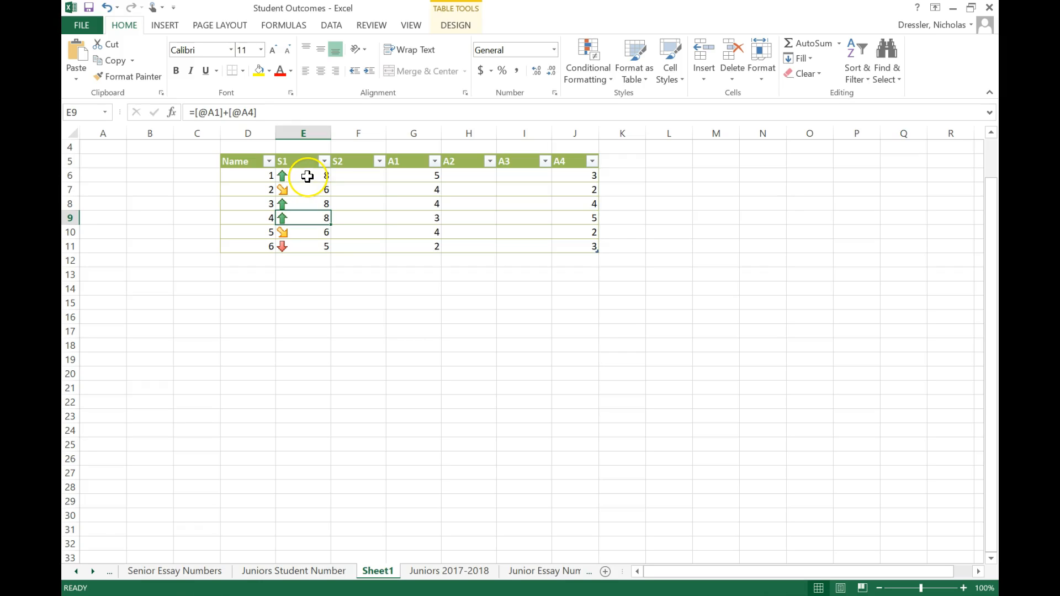
Enter a formula in E14 that averages the table's S1 column, =AVERAGE(Table3[S1]).
{"action": "left_click", "coordinate": [309, 289]}
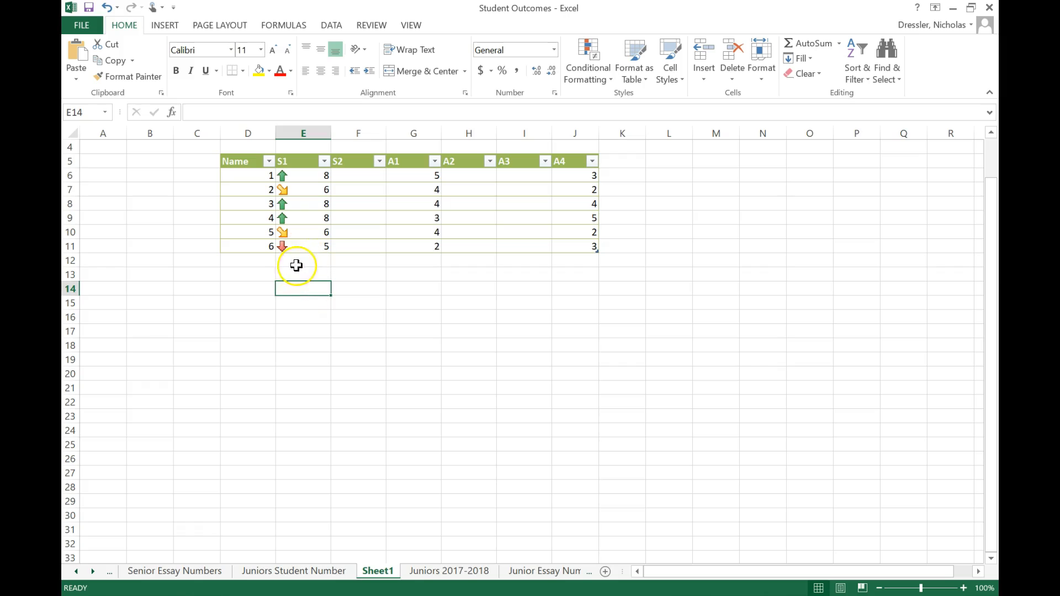
{"action": "left_click", "coordinate": [218, 116]}
{"action": "type", "text": "="}
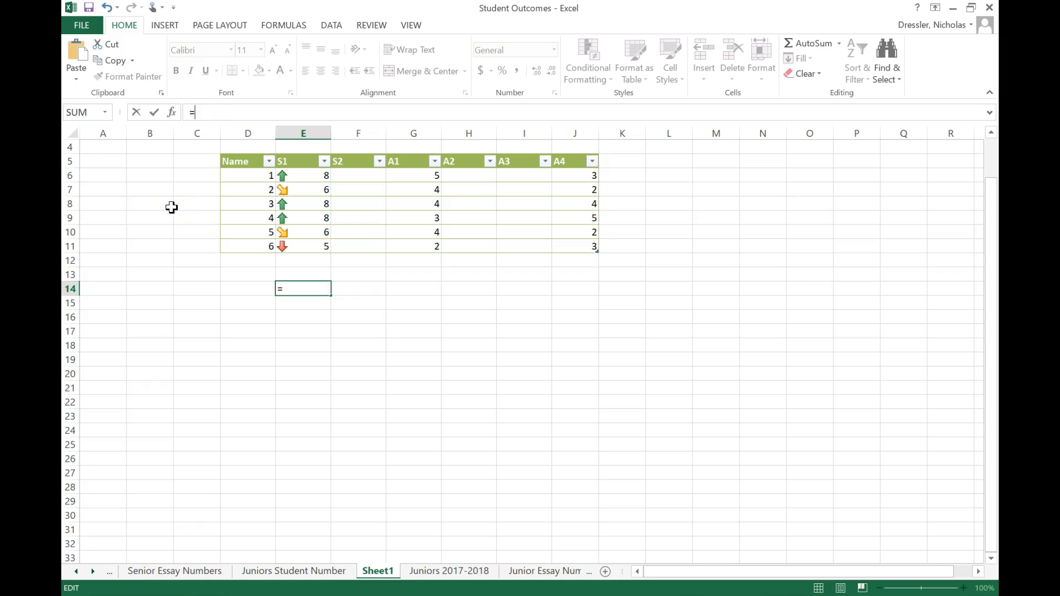
{"action": "type", "text": "Av"}
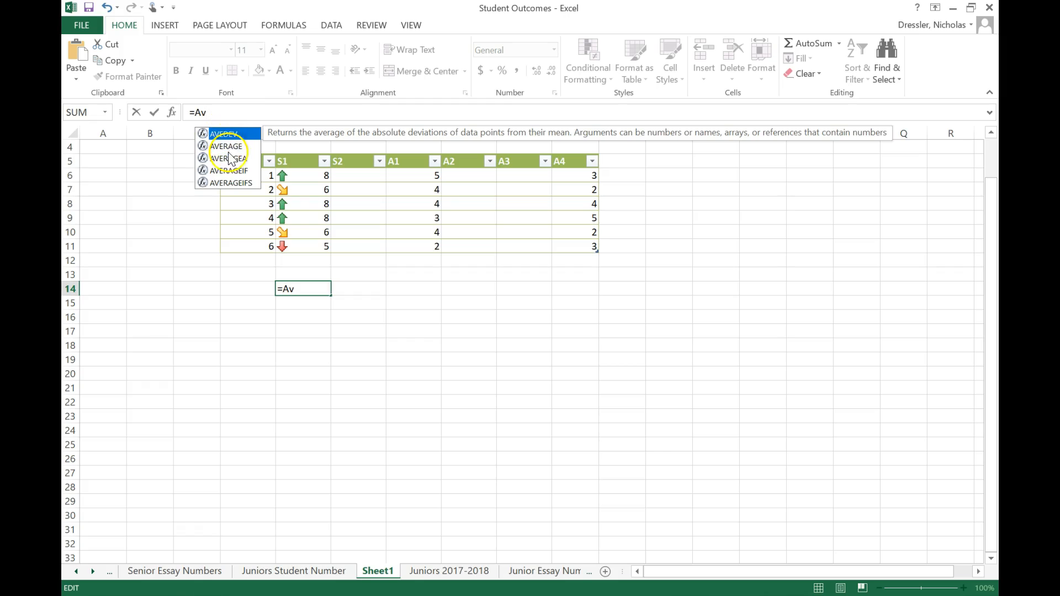
{"action": "left_click", "coordinate": [228, 149]}
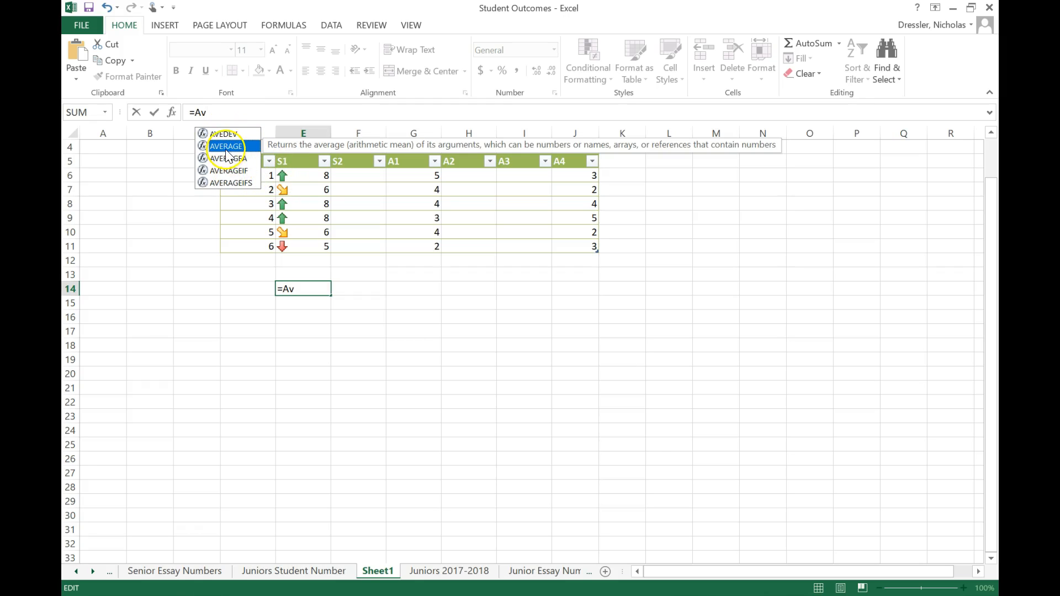
{"action": "left_click_drag", "start_coordinate": [298, 176], "coordinate": [307, 247]}
{"action": "key", "text": "Tab"}
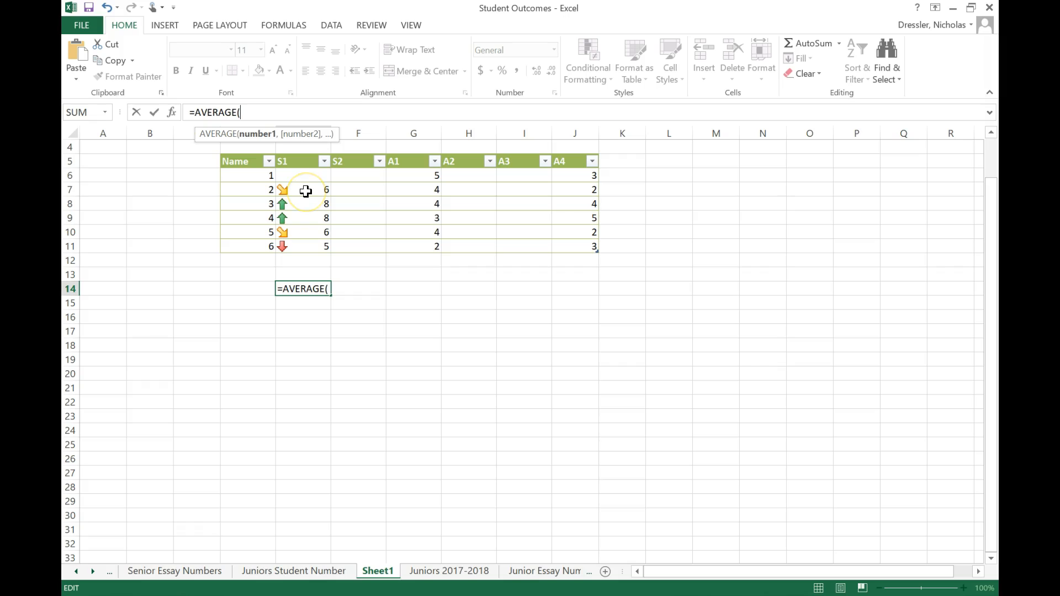
{"action": "left_click_drag", "start_coordinate": [305, 176], "coordinate": [299, 246]}
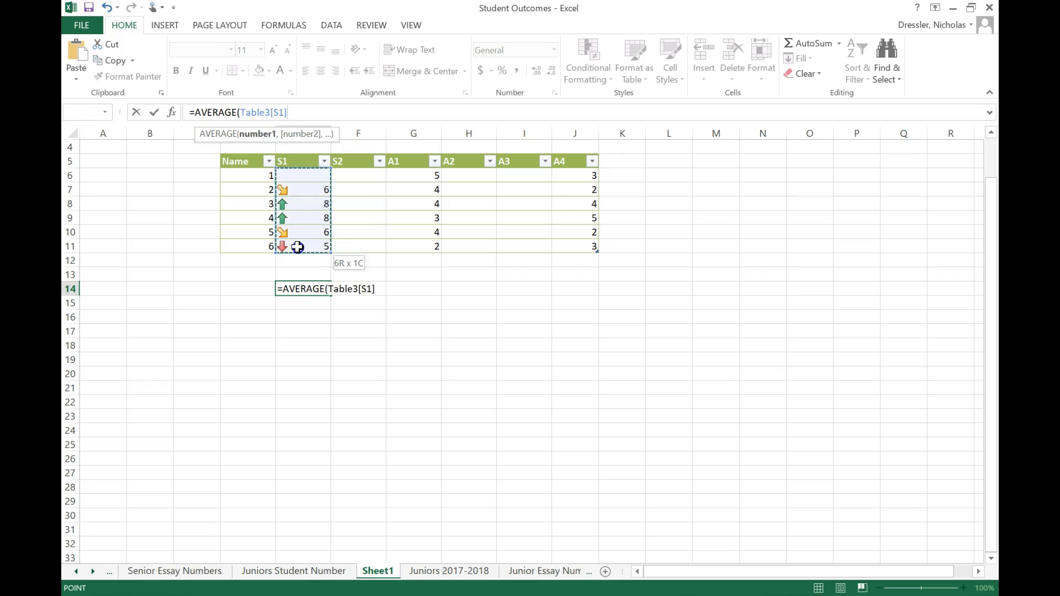
{"action": "key", "text": "Return"}
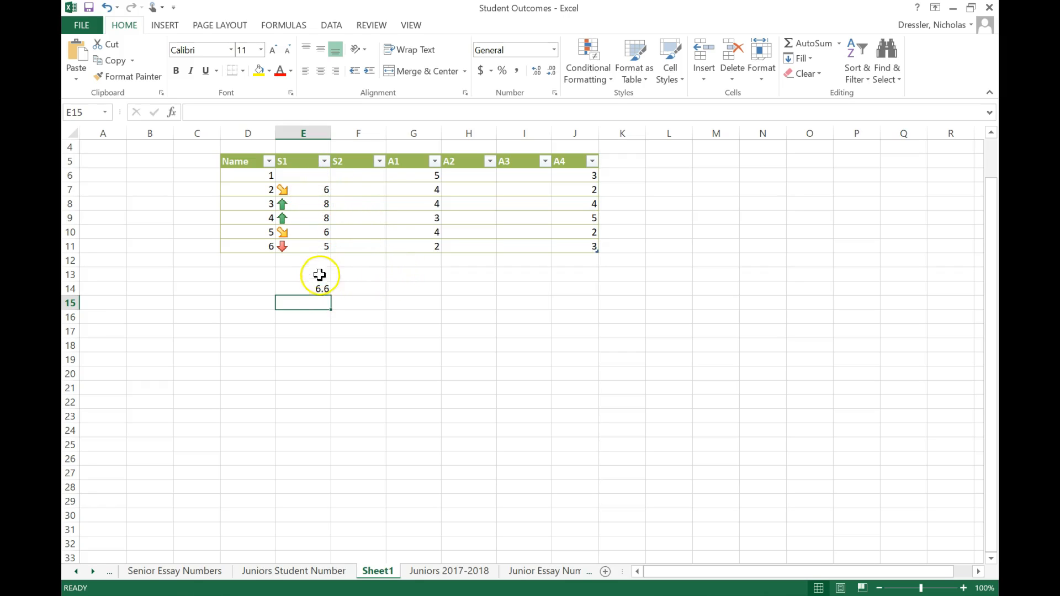
Examine the S1 average formula in E14 and the empty cells beside it, dismissing the mail notification.
{"action": "left_click", "coordinate": [305, 289]}
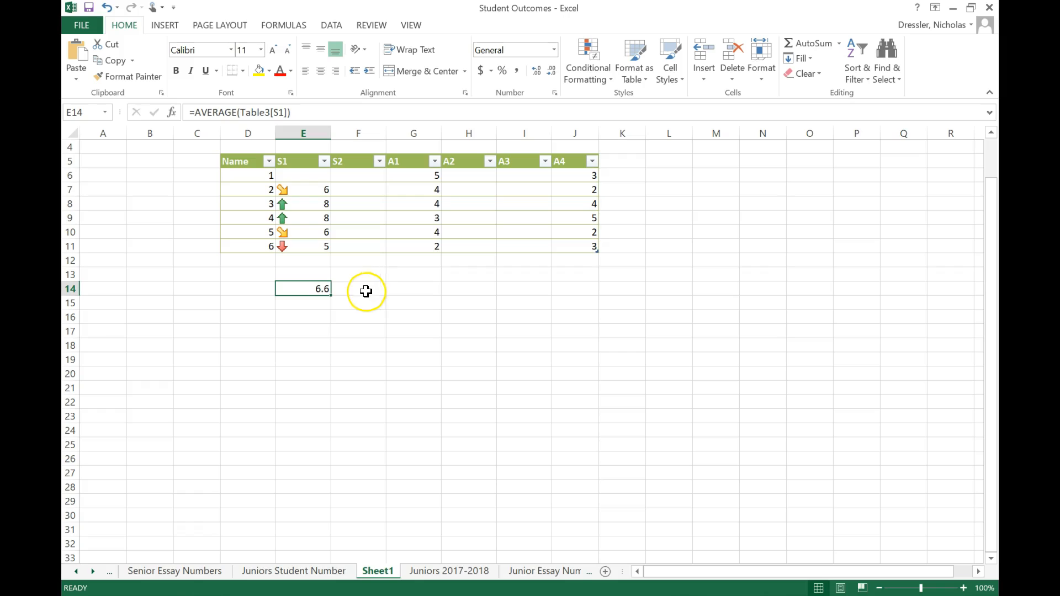
{"action": "left_click", "coordinate": [300, 306]}
{"action": "left_click", "coordinate": [940, 564]}
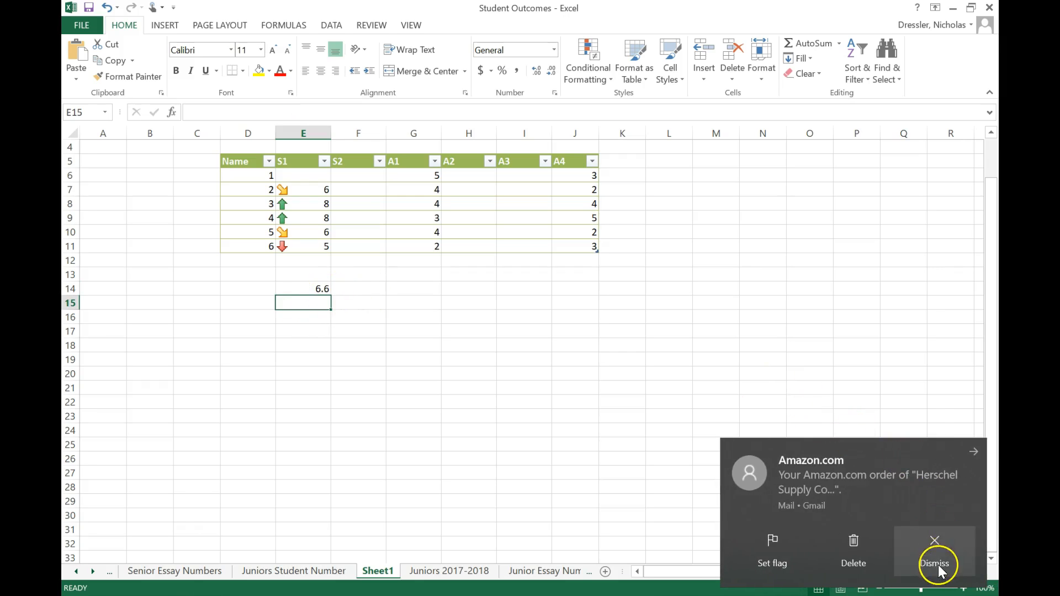
{"action": "left_click", "coordinate": [316, 299]}
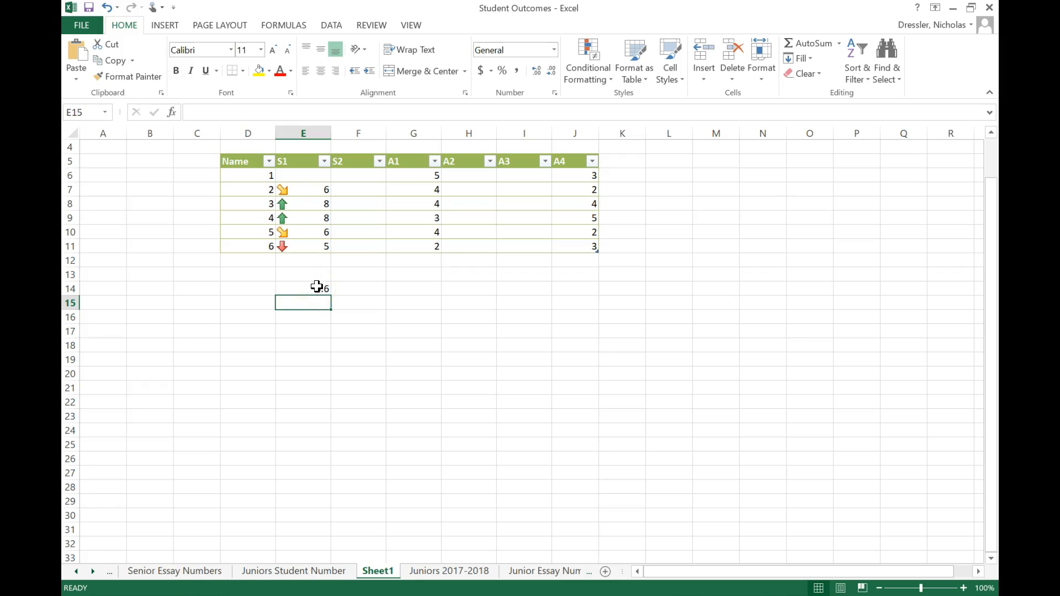
{"action": "left_click", "coordinate": [317, 287]}
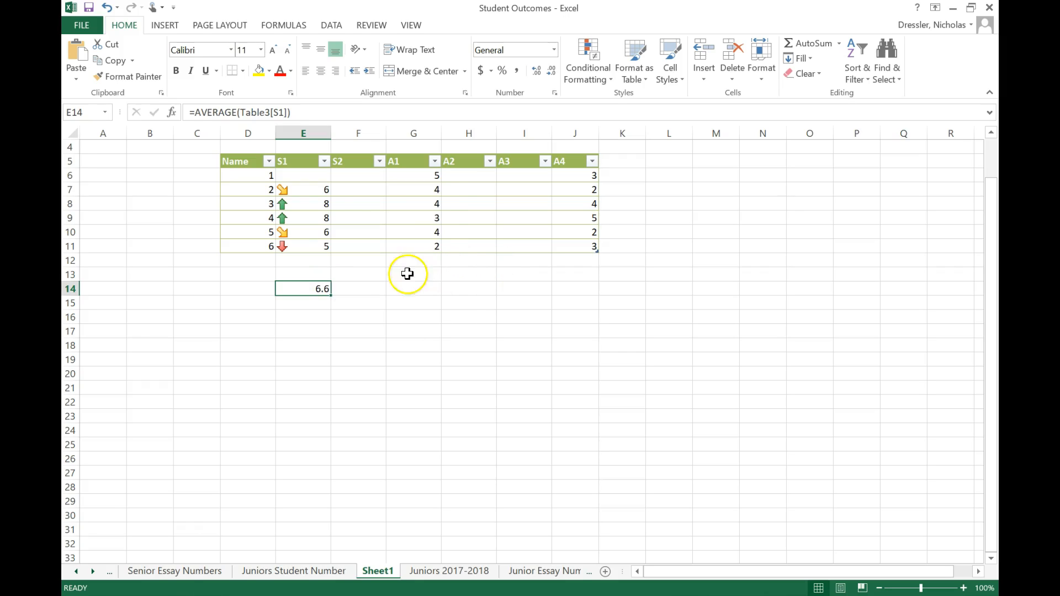
{"action": "left_click", "coordinate": [317, 281]}
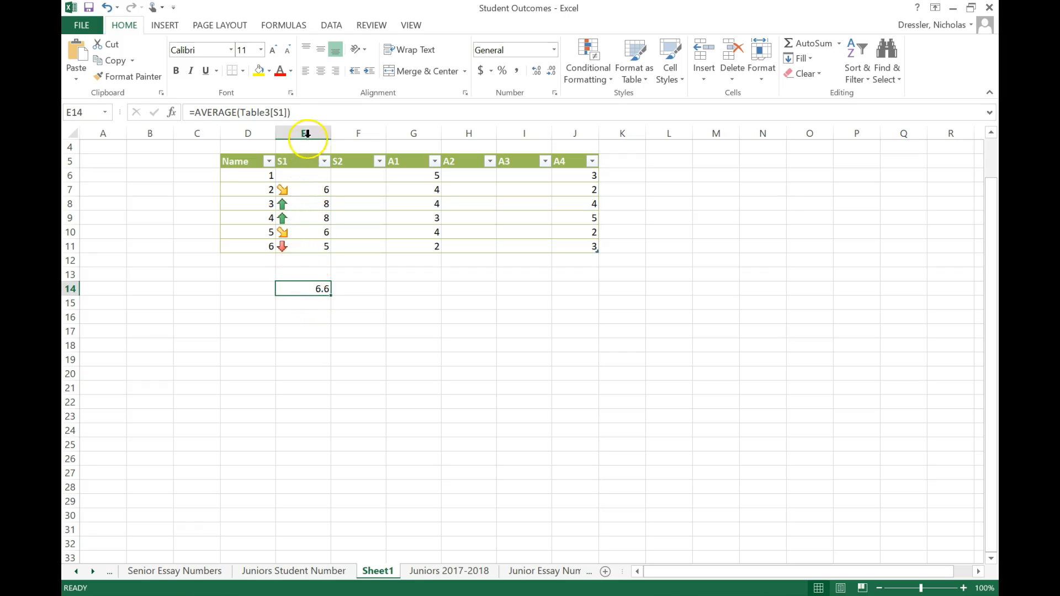
{"action": "left_click", "coordinate": [315, 301]}
{"action": "left_click", "coordinate": [312, 288]}
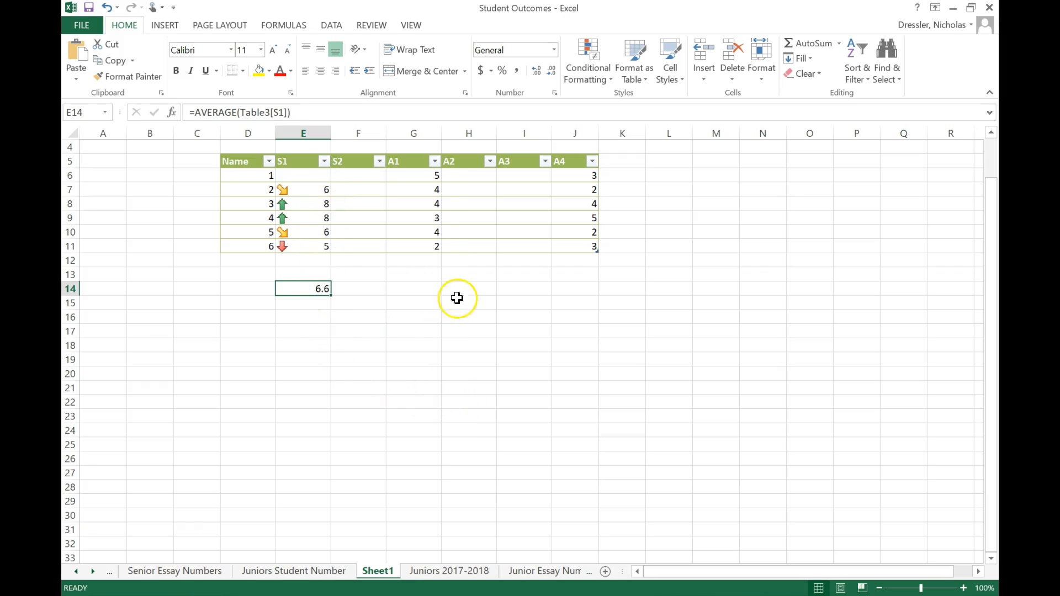
{"action": "left_click", "coordinate": [428, 287]}
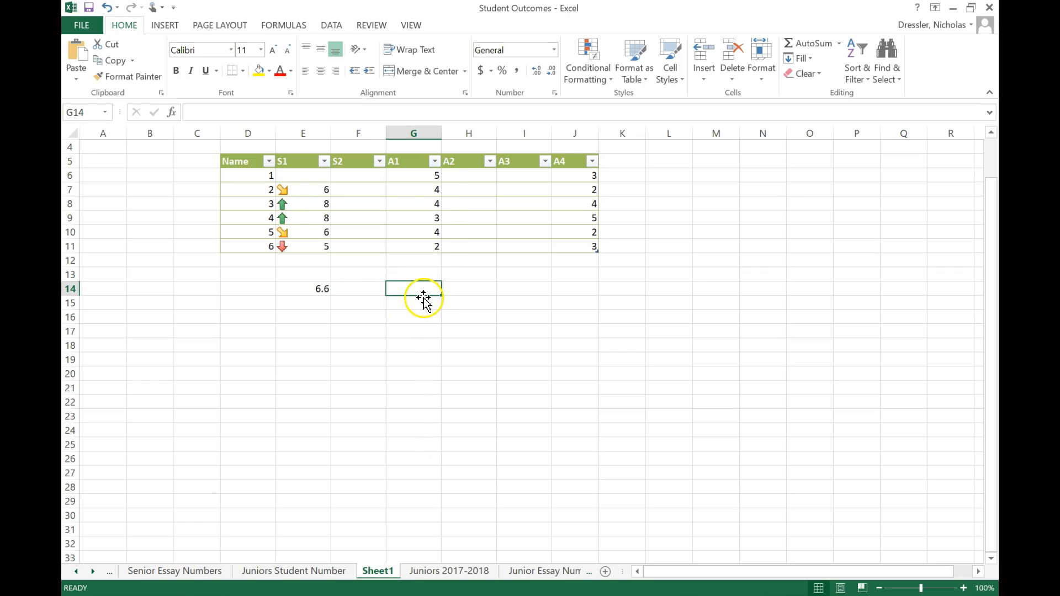
{"action": "left_click", "coordinate": [358, 290]}
{"action": "left_click", "coordinate": [407, 288]}
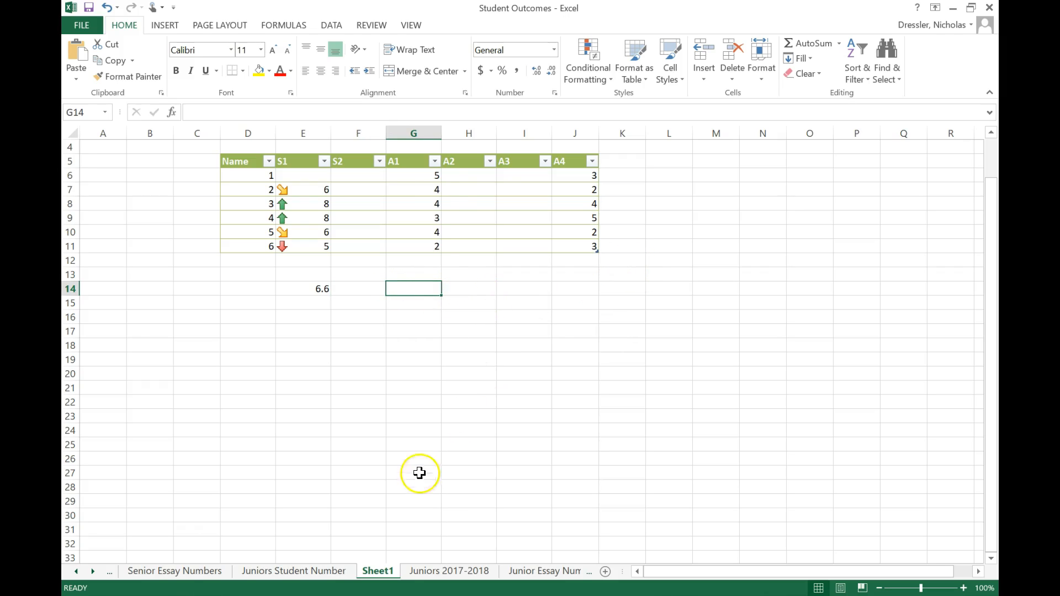
View the Juniors Student Number sheet and return to the row beneath the sample table on Sheet1.
{"action": "left_click", "coordinate": [283, 571]}
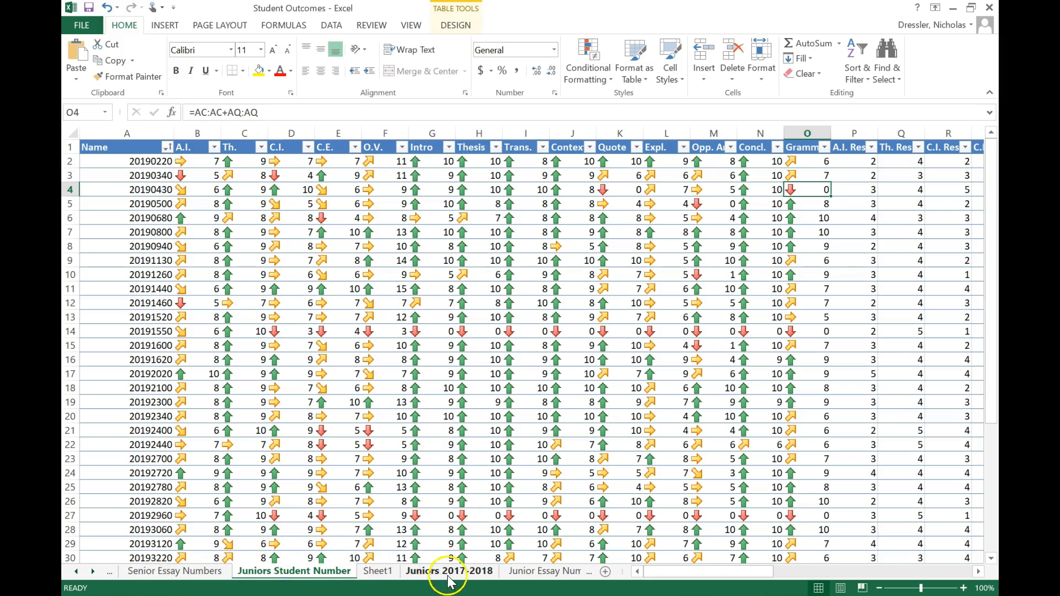
{"action": "left_click", "coordinate": [367, 577]}
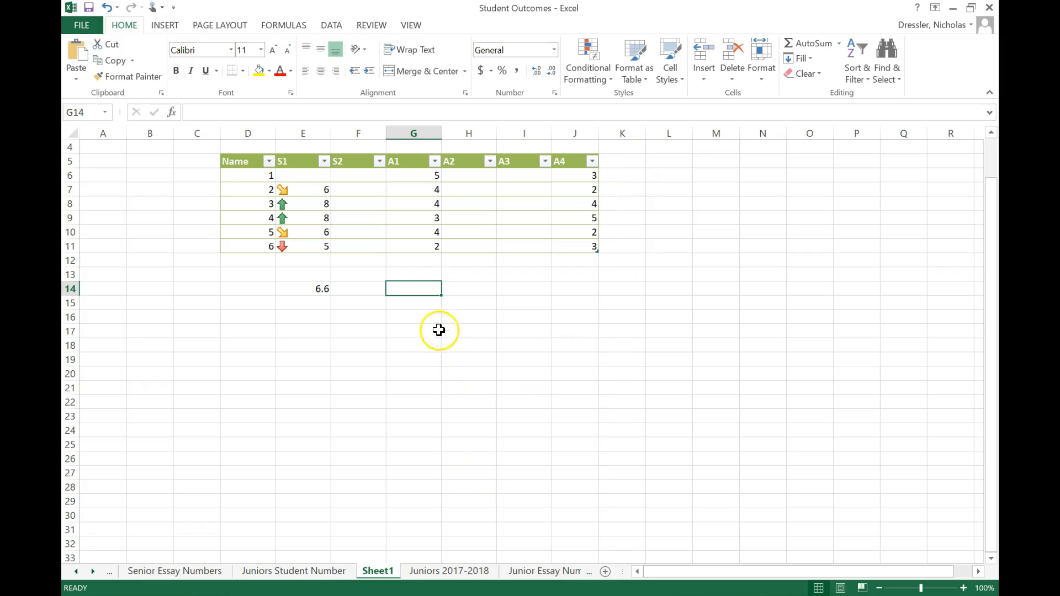
{"action": "left_click", "coordinate": [354, 291]}
{"action": "left_click", "coordinate": [409, 297]}
{"action": "left_click", "coordinate": [479, 288]}
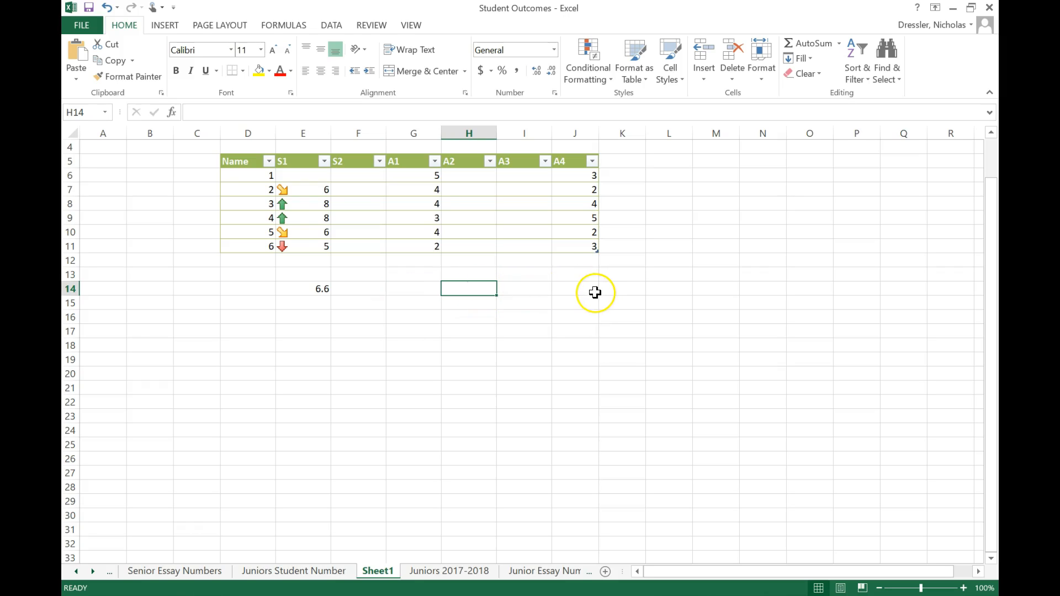